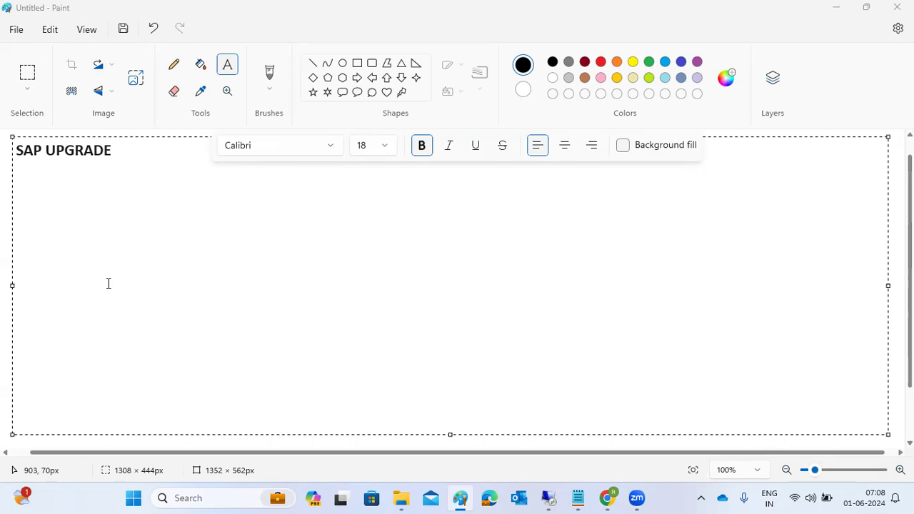
# Step: Extend the title "SAP UPGRADE" with "USING SUM TO" and add a dashed line beneath it
pyautogui.click(165, 156)
pyautogui.write('U')
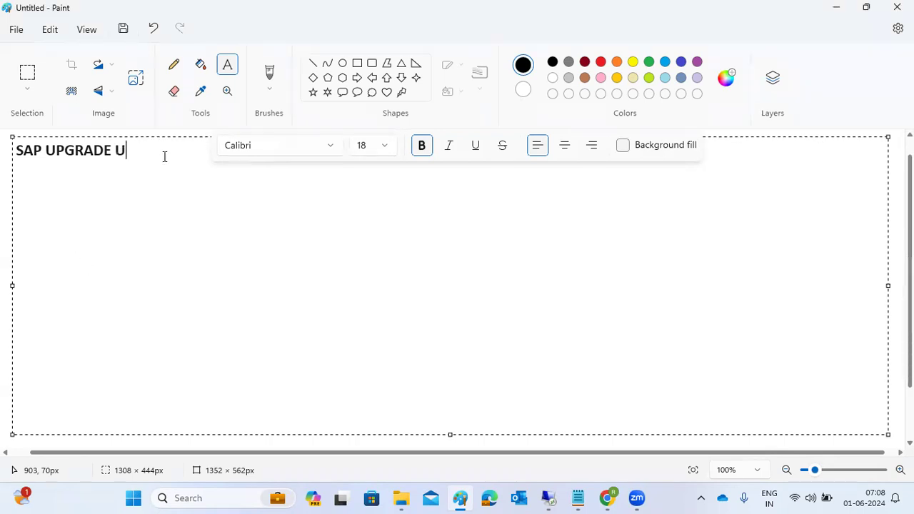
pyautogui.write('SING SUM TO ')
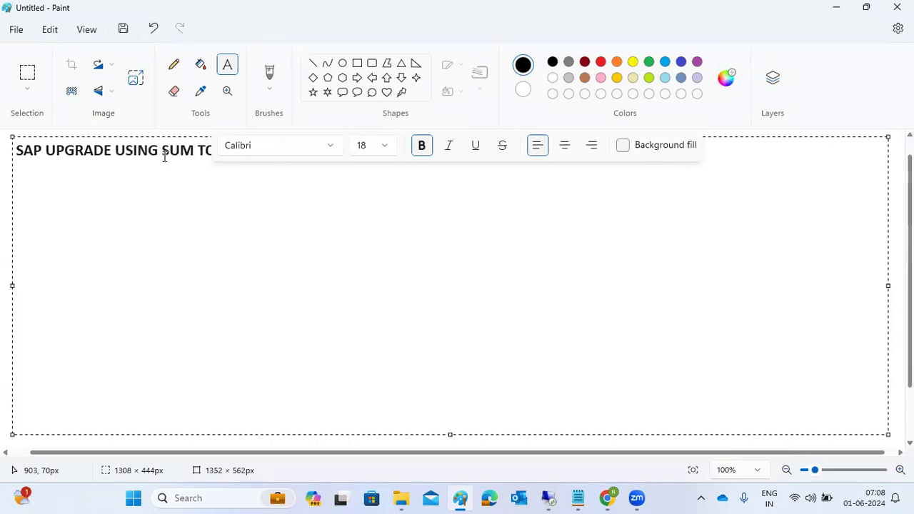
pyautogui.write('-----------------')
pyautogui.press('Return')
# Step: Add the heading "Pre-steps:" below the dashed line and begin a numbered list with "1)"
pyautogui.write('Press')
pyautogui.press('BackSpace')
pyautogui.press('BackSpace')
pyautogui.write('-steps:')
pyautogui.press('Return')
pyautogui.write('1)')
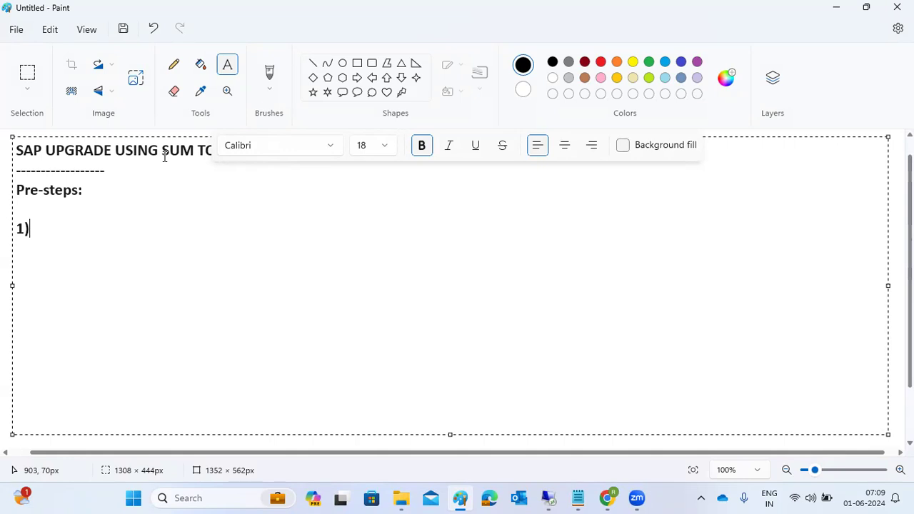
pyautogui.write('Push th')
pyautogui.press('BackSpace')
pyautogui.press('BackSpace')
pyautogui.press('BackSpace')
pyautogui.press('BackSpace')
pyautogui.press('BackSpace')
pyautogui.press('BackSpace')
pyautogui.press('BackSpace')
pyautogui.press('BackSpace')
# Step: Write item 1 as "Need to check the system should be up to date in SMP" and start a new line
pyautogui.write('Need to ch')
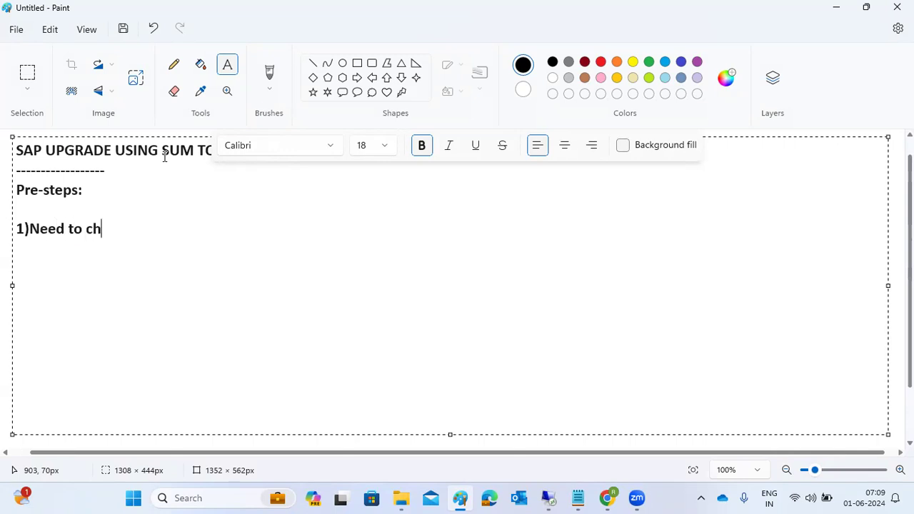
pyautogui.write('eck the sys')
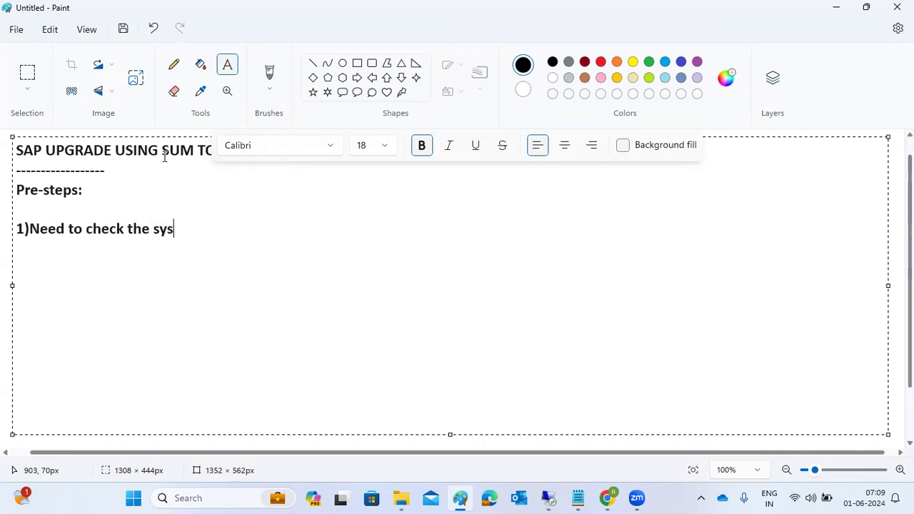
pyautogui.write('tem should be ')
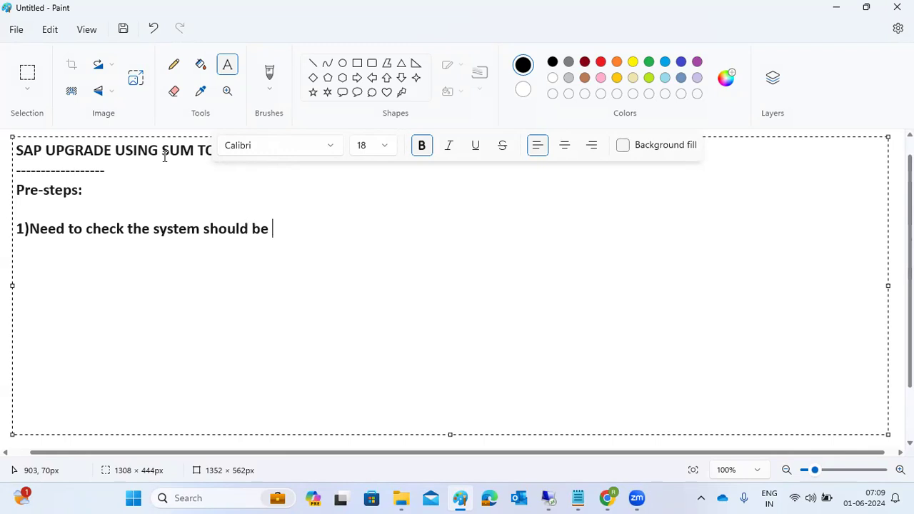
pyautogui.write('update to')
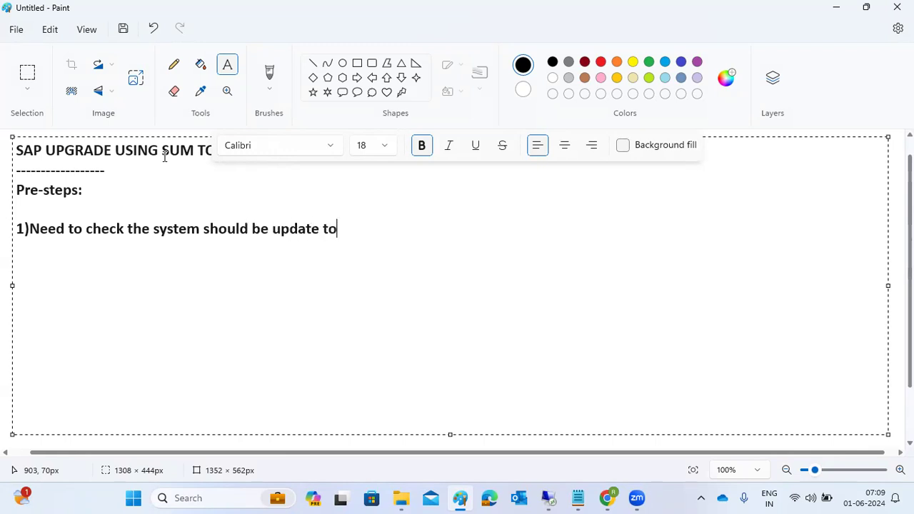
pyautogui.press('BackSpace')
pyautogui.press('BackSpace')
pyautogui.press('BackSpace')
pyautogui.press('BackSpace')
pyautogui.press('BackSpace')
pyautogui.press('BackSpace')
pyautogui.press('BackSpace')
pyautogui.write('to date in ')
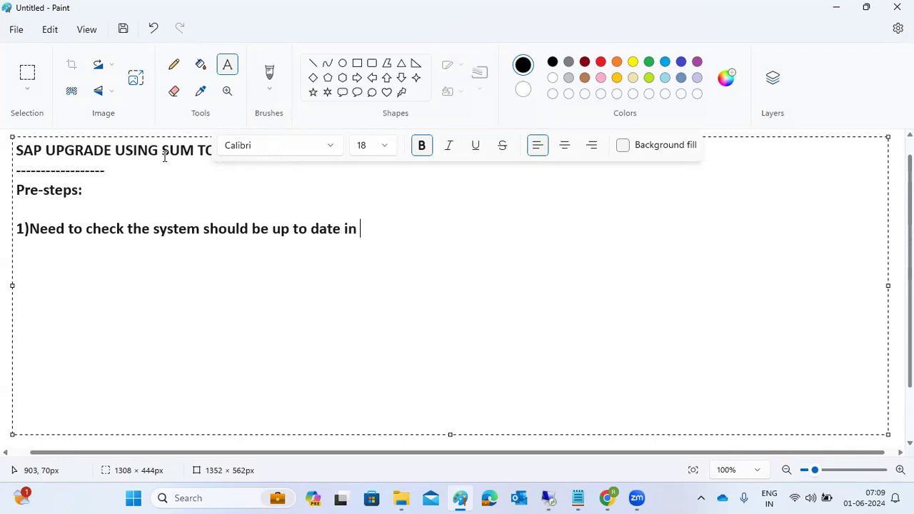
pyautogui.write('SMP')
pyautogui.press('Return')
pyautogui.press('Return')
# Step: Begin the note under item 1 with "Incase system is not up to-date"
pyautogui.write('Incase')
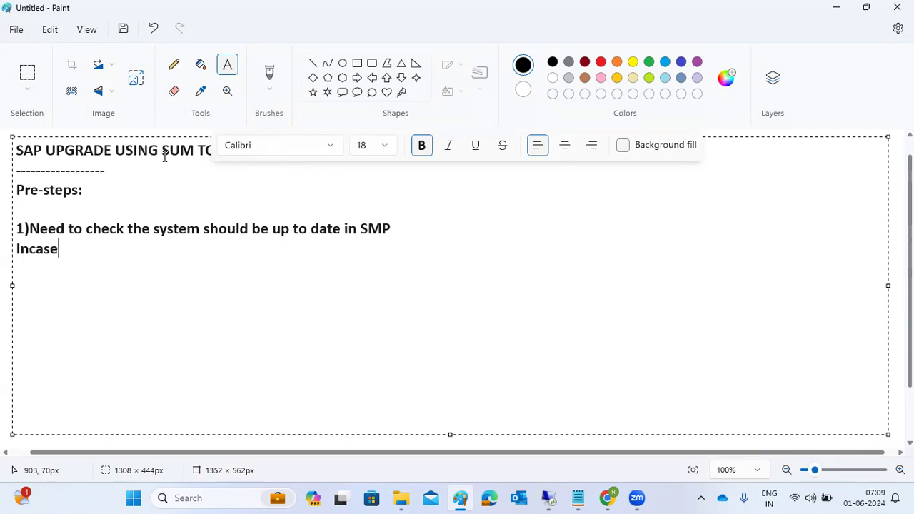
pyautogui.write(' system is')
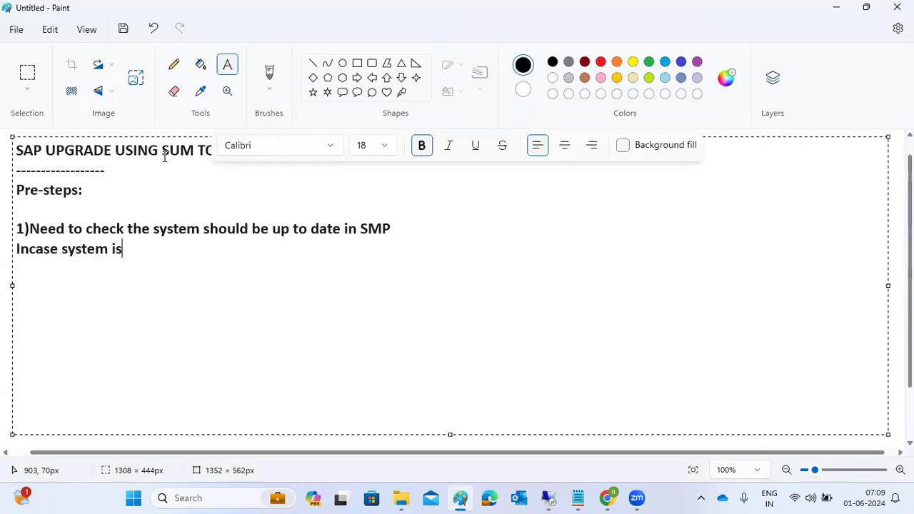
pyautogui.write(' not up todate')
pyautogui.press('BackSpace')
pyautogui.press('BackSpace')
pyautogui.press('BackSpace')
pyautogui.press('BackSpace')
pyautogui.press('BackSpace')
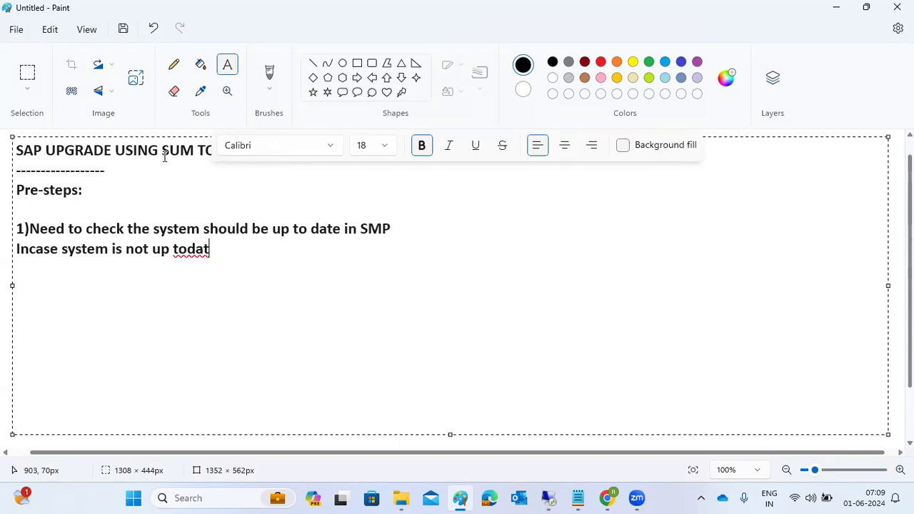
pyautogui.write('-date')
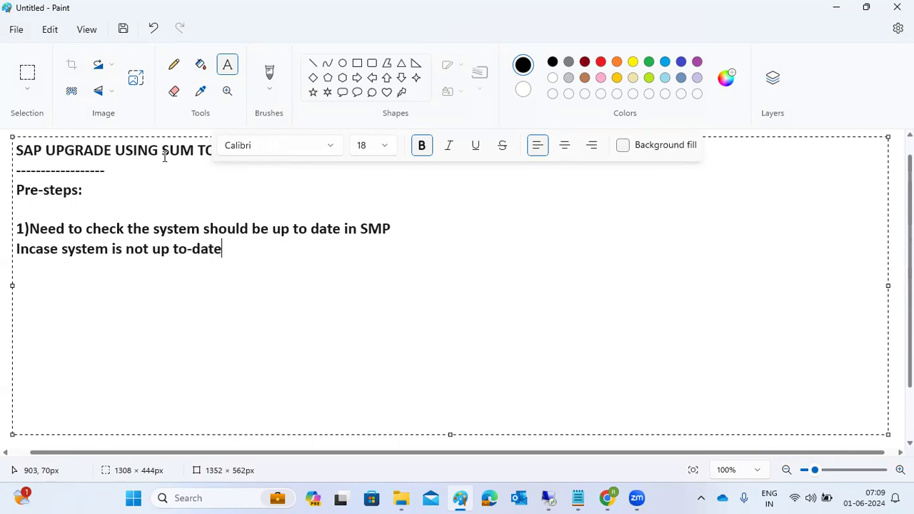
# Step: Continue the note with "---We need to push the system data from RZ70 --to SOLMAN"
pyautogui.write(' ---We need to pis ht')
pyautogui.press('BackSpace')
pyautogui.press('BackSpace')
pyautogui.press('BackSpace')
pyautogui.press('BackSpace')
pyautogui.press('BackSpace')
pyautogui.write('ush t')
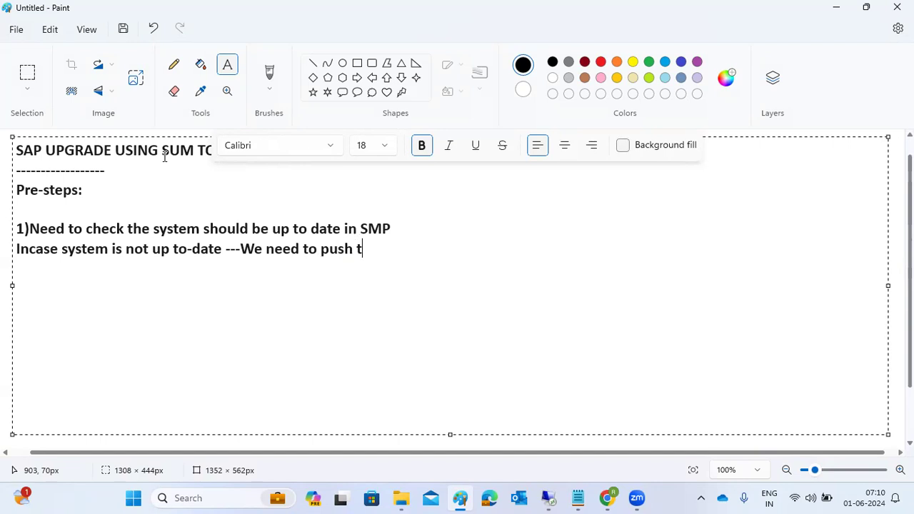
pyautogui.write('he system ')
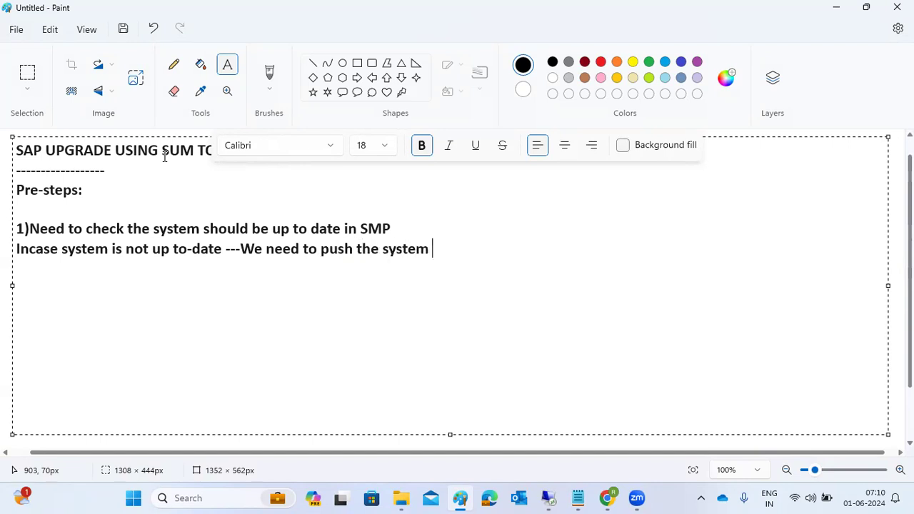
pyautogui.write('data from RZ70 --to SOL')
pyautogui.press('BackSpace')
pyautogui.press('BackSpace')
pyautogui.write('SOLMAN')
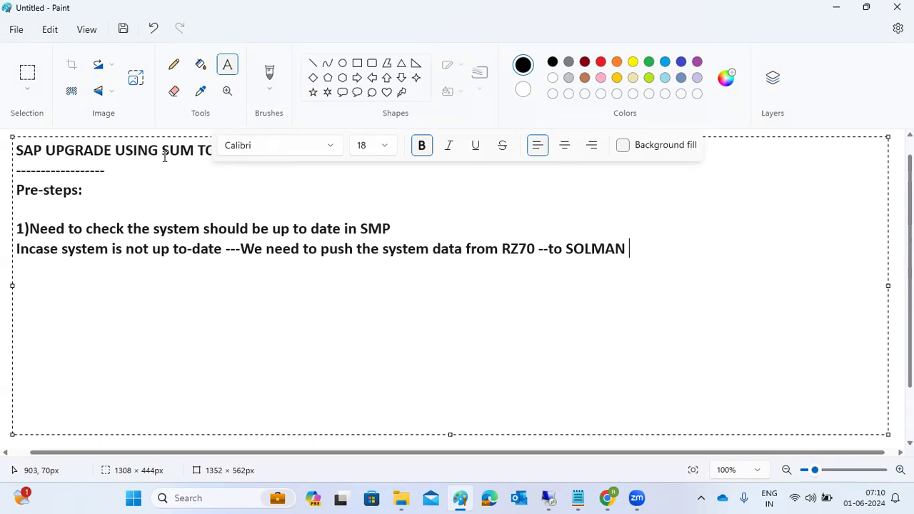
# Step: Finish the note with "SLD --->LMDB --> SOLMNA PUSH the data to SMP(ME.SAP.COM) - MP--EXPLORE SYStEMS.."
pyautogui.write(' SLD --->LMDB --')
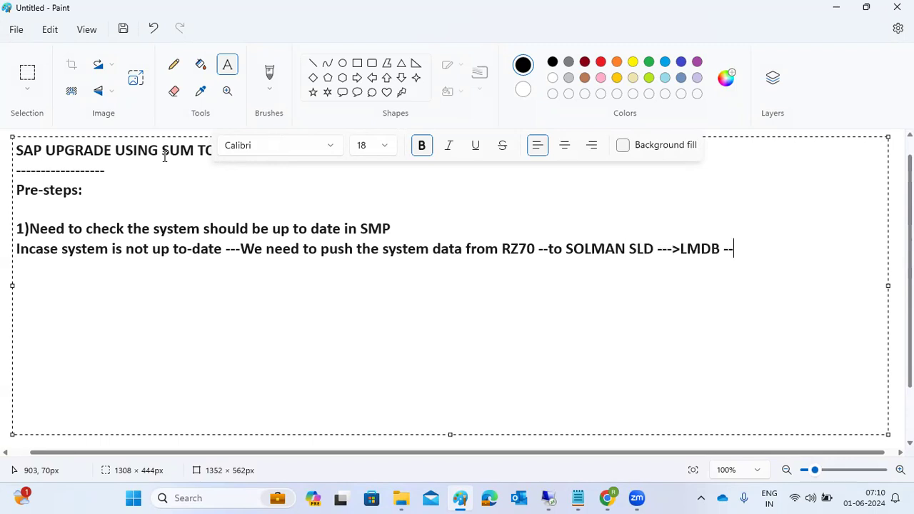
pyautogui.write('> SOLMNA ')
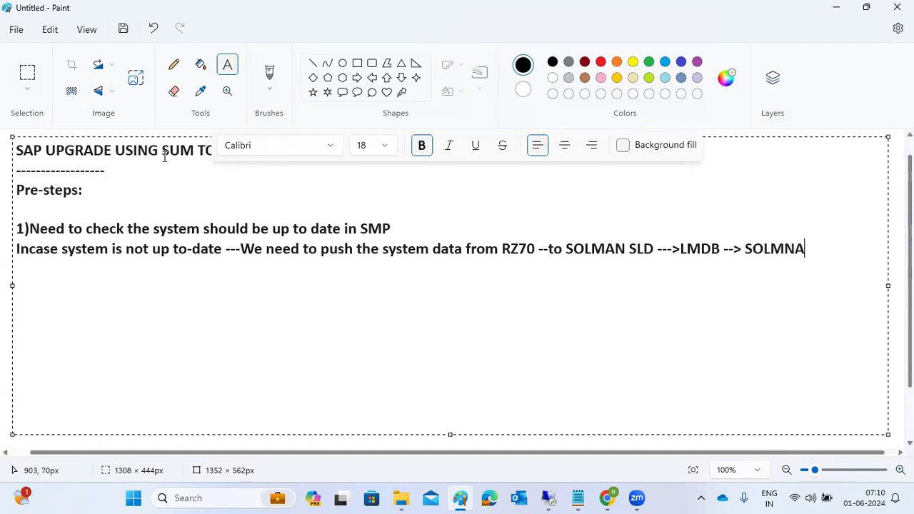
pyautogui.write('PUSH the')
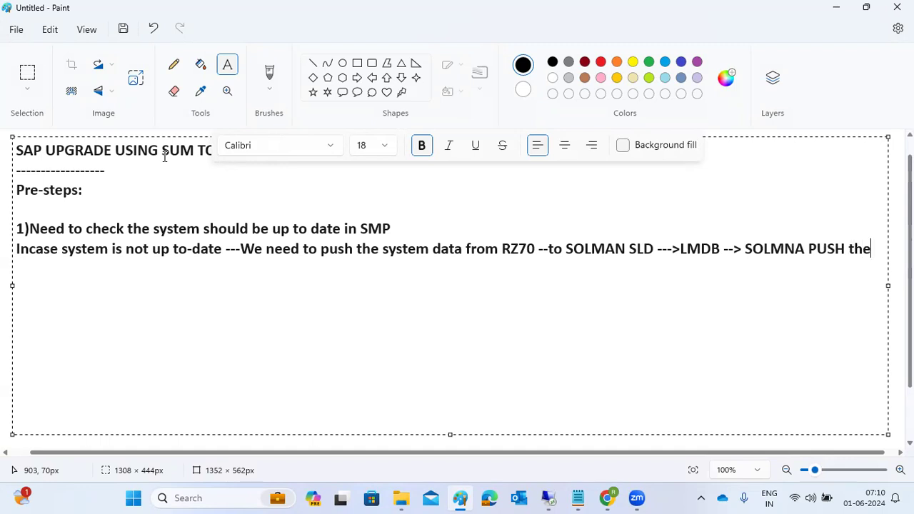
pyautogui.write(' data to S')
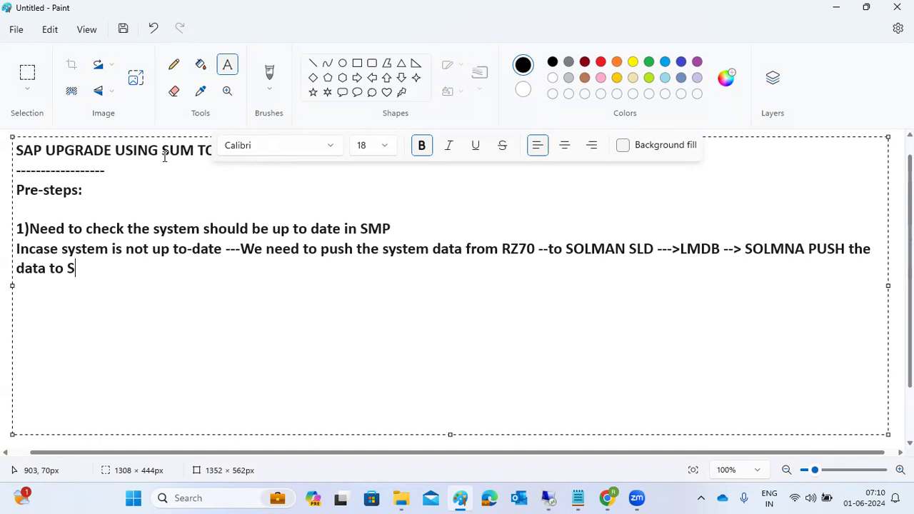
pyautogui.write('MP(ME.SAP.COM')
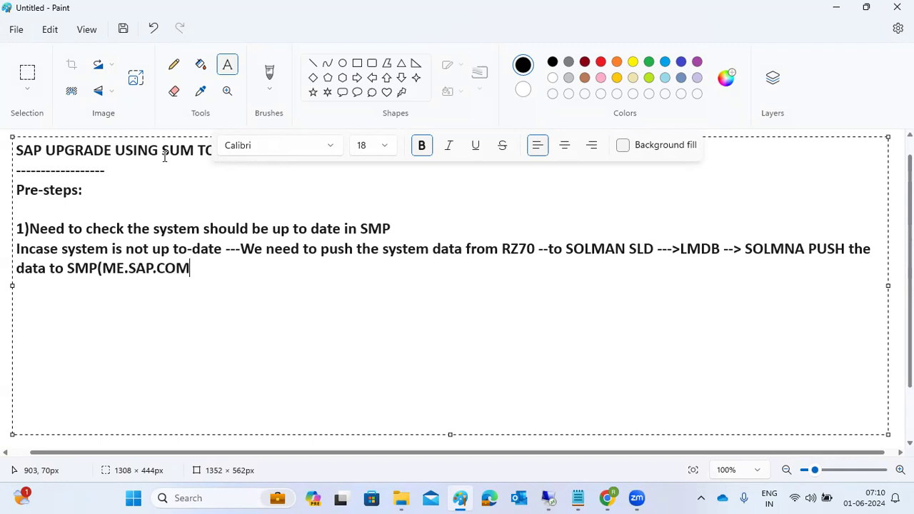
pyautogui.write(') - MP--EXPLORE SYS')
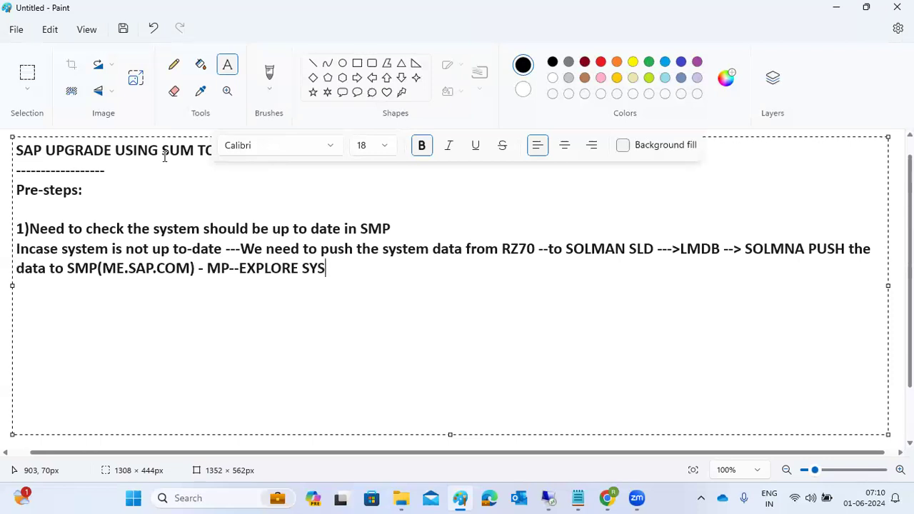
pyautogui.write('tEMS..')
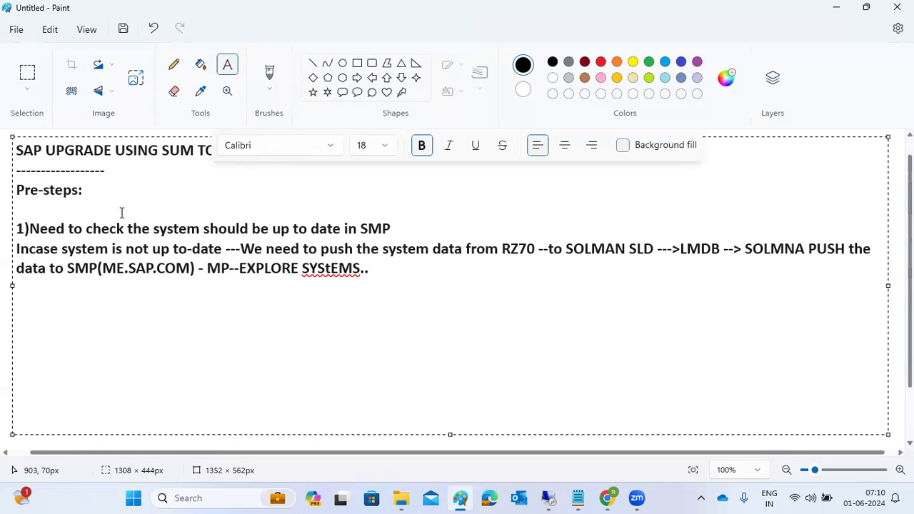
# Step: Review the note's data path from RZ70 through SOLMAN SLD and LMDB to SMP, highlighting its phrases
pyautogui.moveTo(207, 270); pyautogui.dragTo(357, 274)
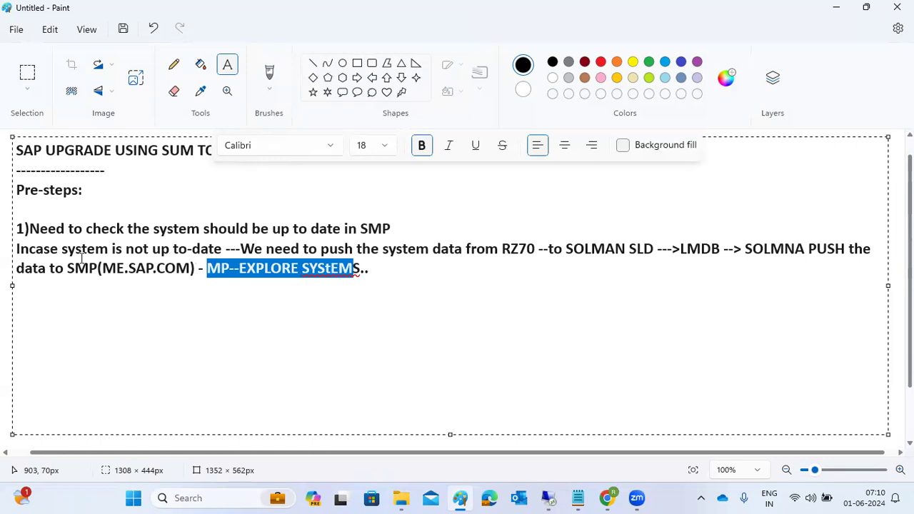
pyautogui.moveTo(82, 250); pyautogui.dragTo(656, 250)
pyautogui.click(241, 250)
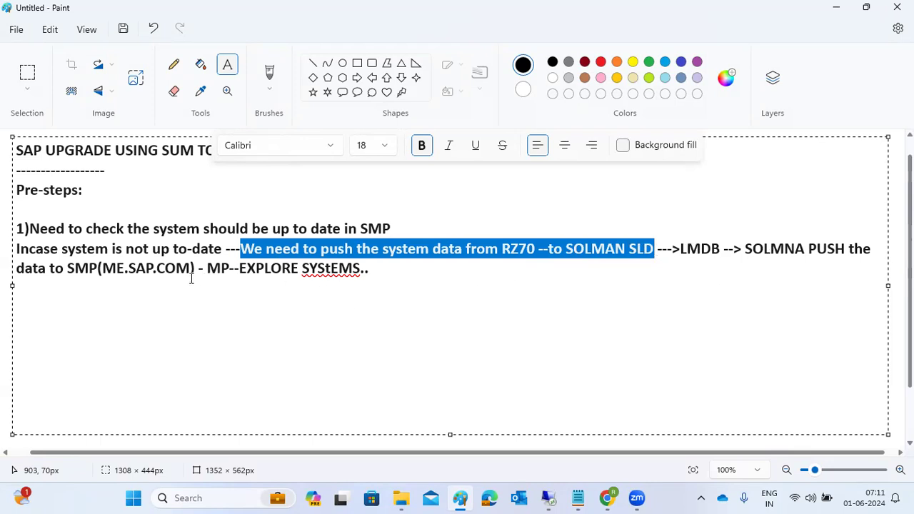
pyautogui.click(330, 267)
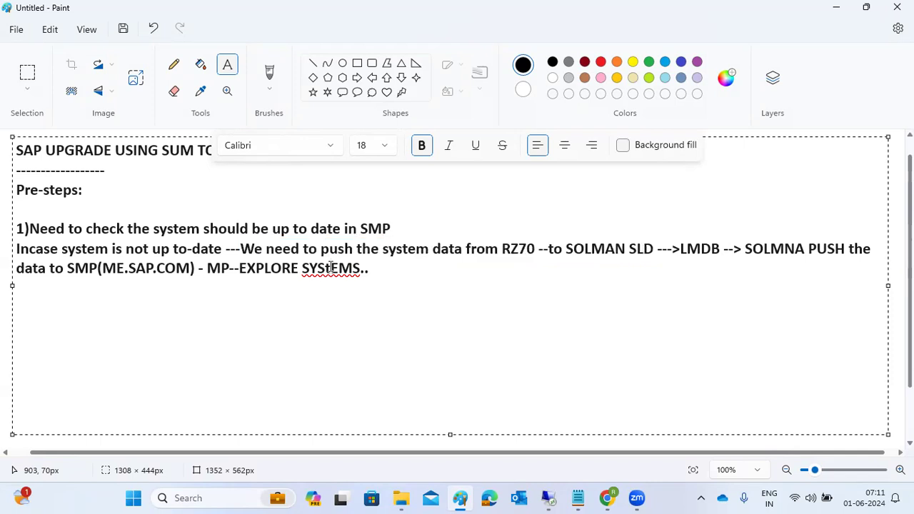
pyautogui.moveTo(143, 249); pyautogui.dragTo(159, 247)
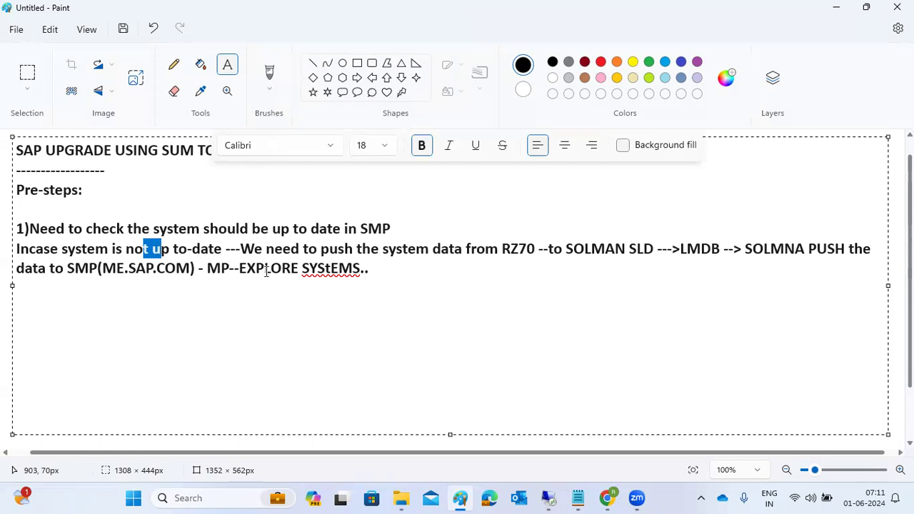
pyautogui.moveTo(306, 250); pyautogui.dragTo(607, 249)
pyautogui.click(700, 248)
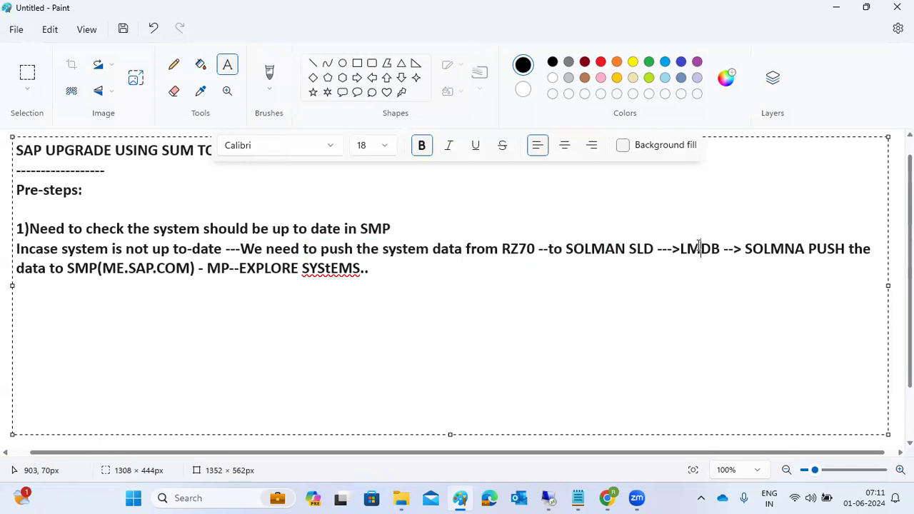
pyautogui.click(770, 248)
pyautogui.moveTo(255, 270); pyautogui.dragTo(344, 273)
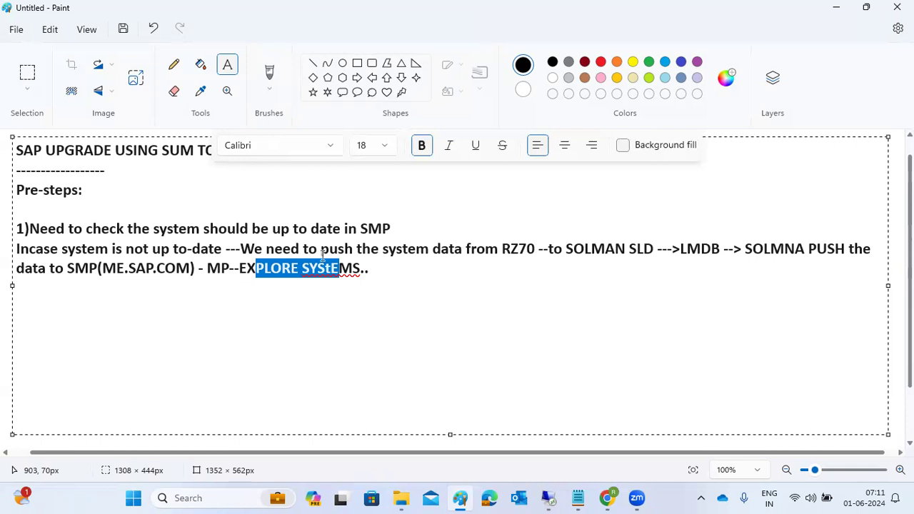
# Step: Add item 2 below the note, reading "Calculate the stakc.xml file for patching or upgrade"
pyautogui.click(414, 276)
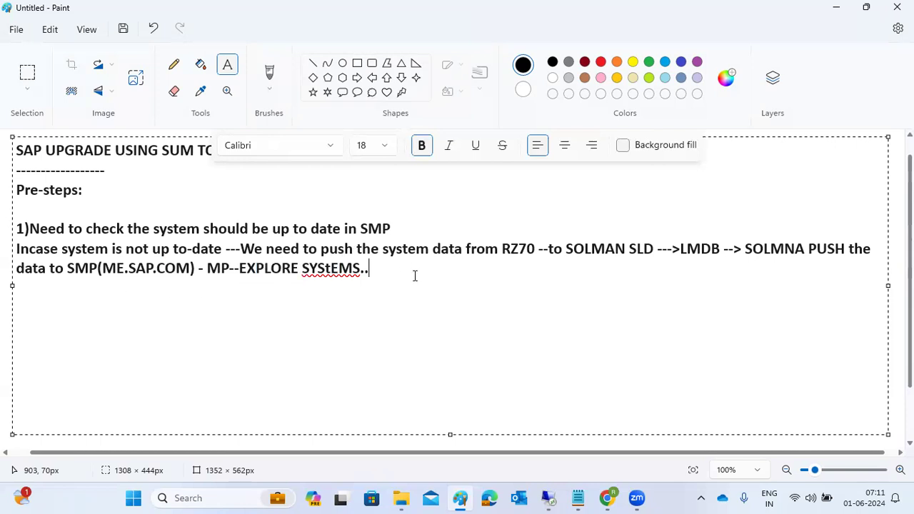
pyautogui.press('Return')
pyautogui.write('2)Calculate the')
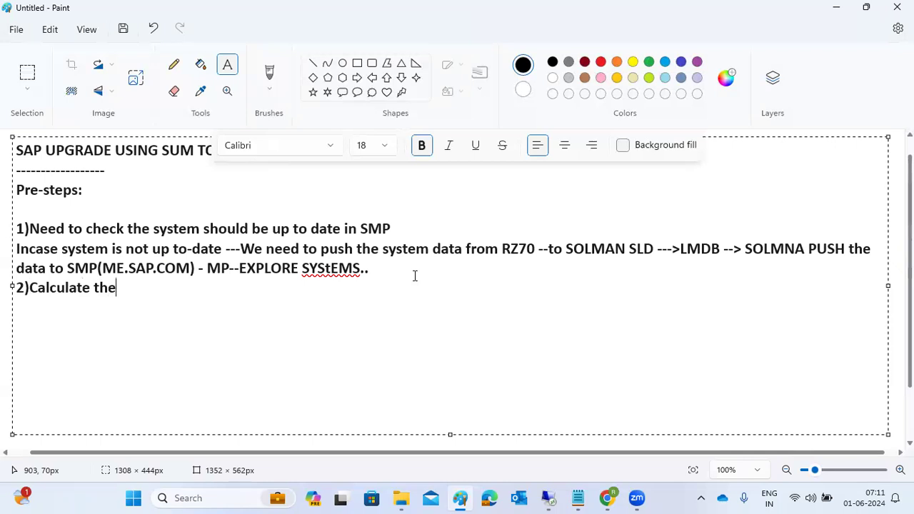
pyautogui.write(' stakc.xml file ')
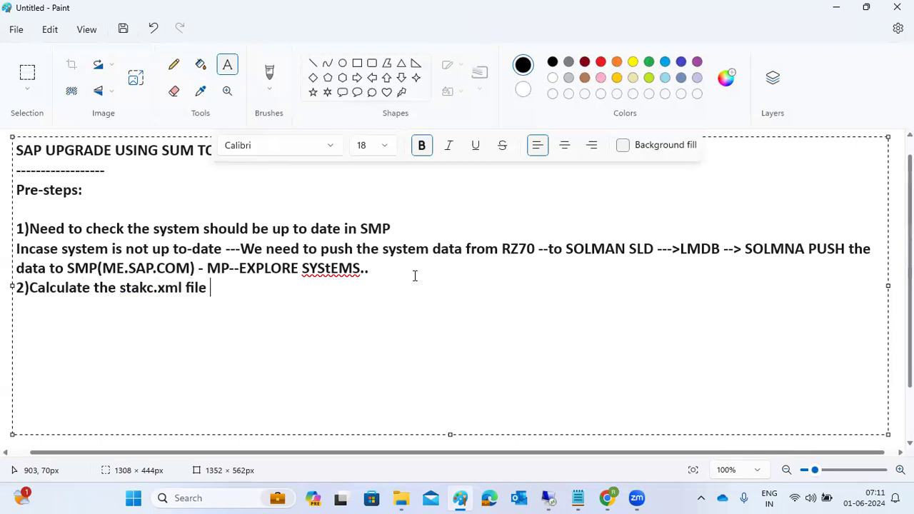
pyautogui.write('for patching or upgrade')
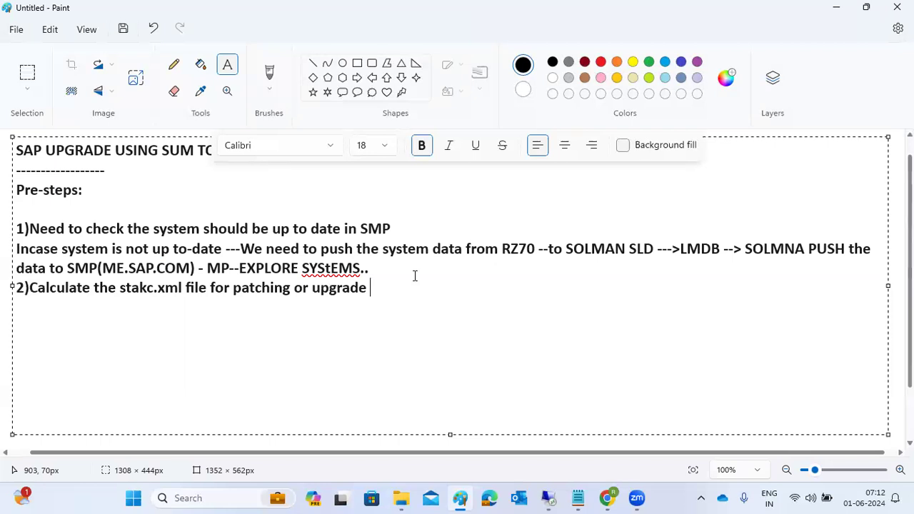
# Step: Correct the misspelled file name in item 2 to "stack.xml"
pyautogui.click(149, 287)
pyautogui.press('BackSpace')
pyautogui.press('Right')
pyautogui.write('k')
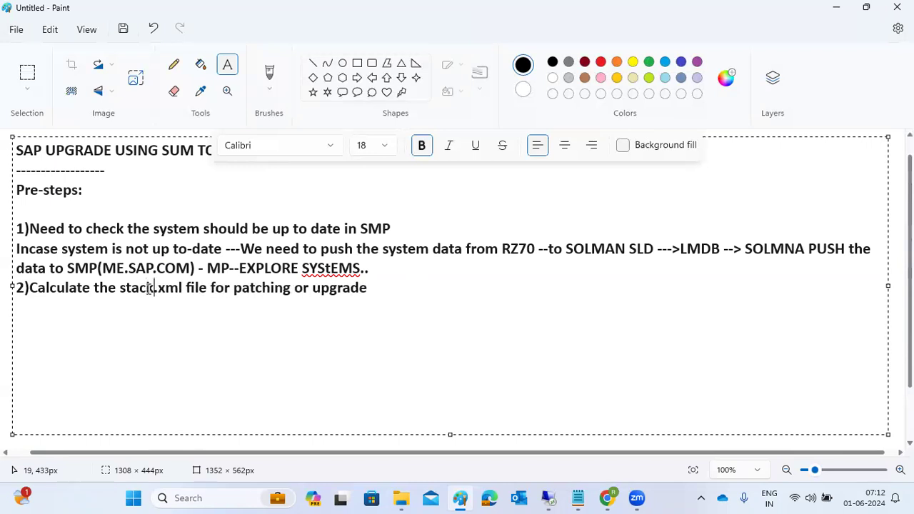
# Step: Add item 3, reading "DOwnload the all the patches and move the patches to Application server level"
pyautogui.click(385, 291)
pyautogui.press('Return')
pyautogui.write('3)DOwnload the all the patches f')
pyautogui.press('BackSpace')
pyautogui.write('and move ')
pyautogui.write('the patches t')
pyautogui.write('o Applicati')
pyautogui.write('on server leve')
pyautogui.write('l')
# Step: Add item 4, reading "Sm13- no failed update records", and start a new line below it
pyautogui.press('Return')
pyautogui.write('4)')
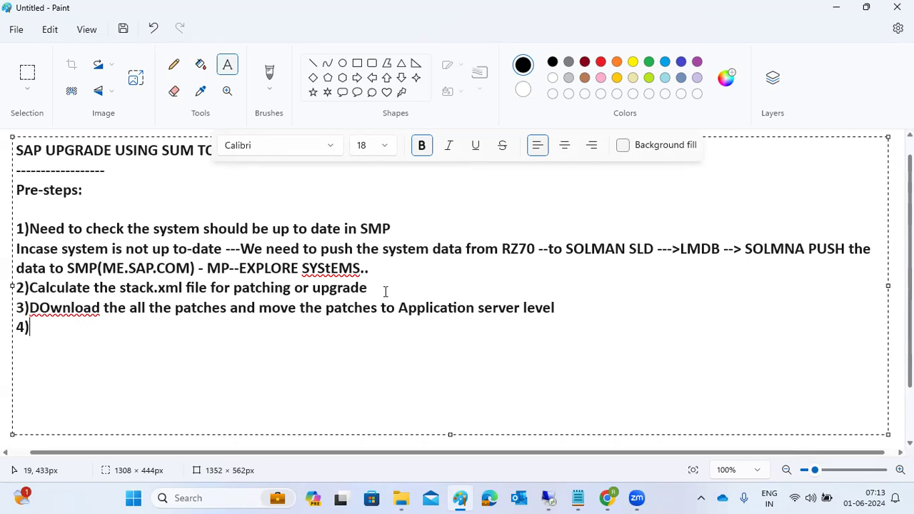
pyautogui.write('Sm13- no failed update records')
pyautogui.press('Return')
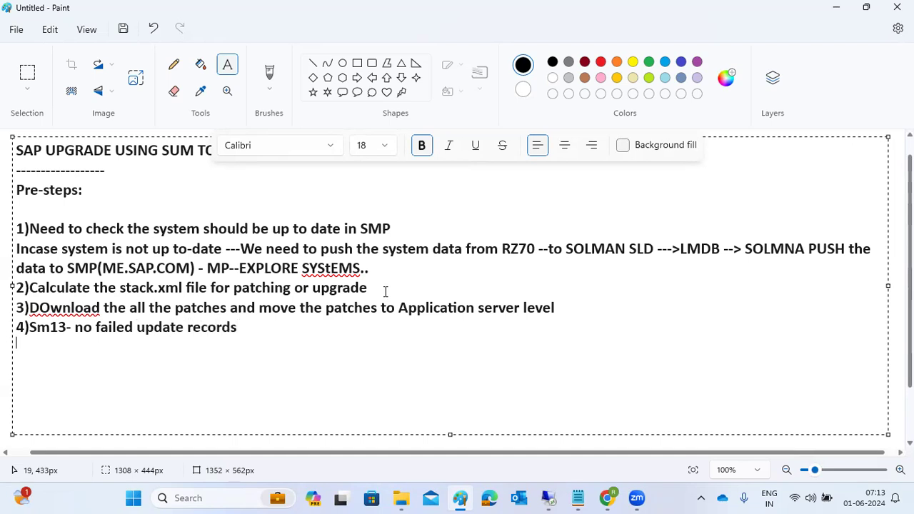
# Step: Add item 5, reading "SMQ2 --MCEC* queues no failed entries", and start a new line below it
pyautogui.write('5)SMQ2 --')
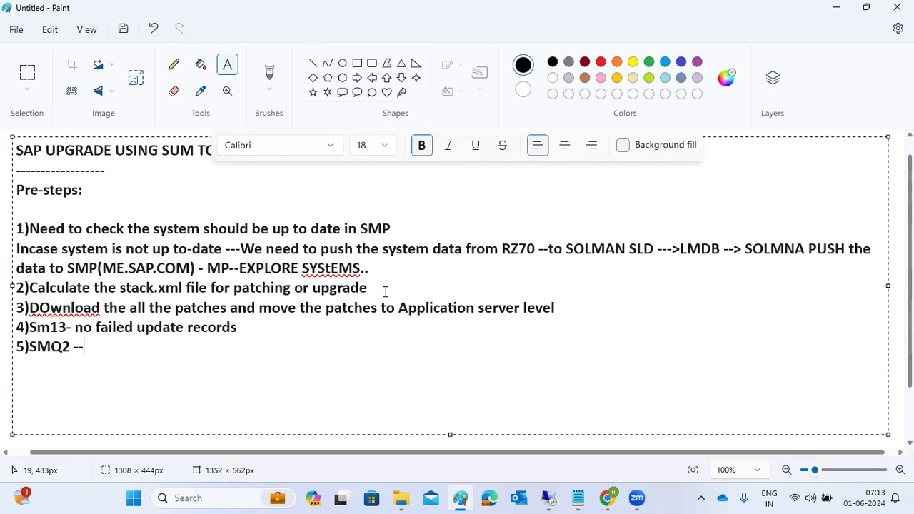
pyautogui.write('ME')
pyautogui.press('BackSpace')
pyautogui.write('CEC*')
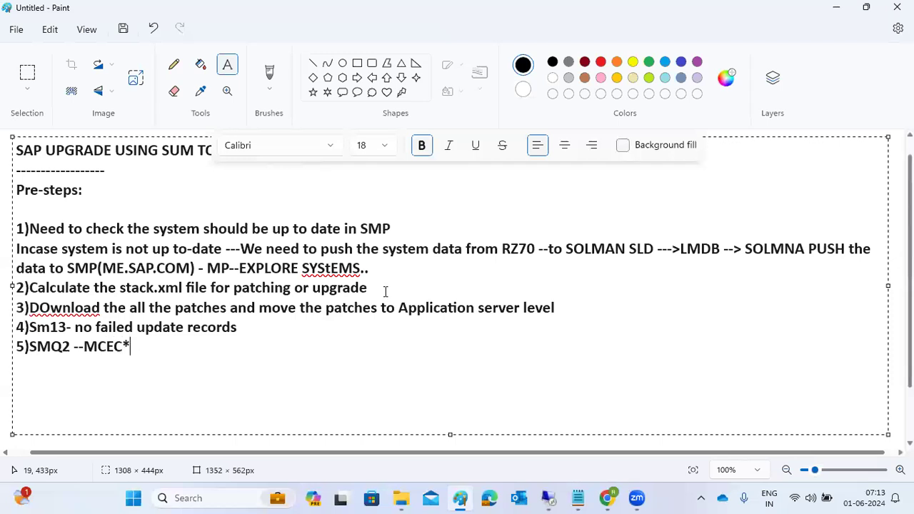
pyautogui.write(' queues ')
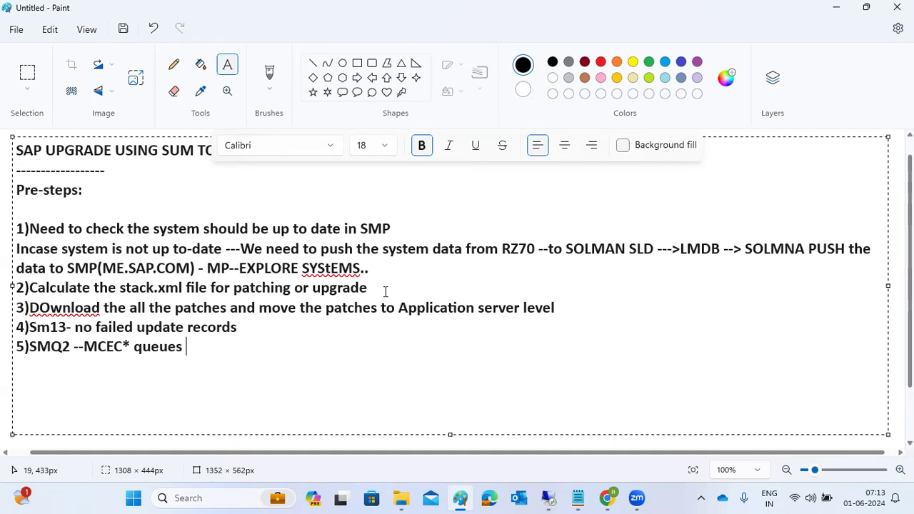
pyautogui.write('no failed')
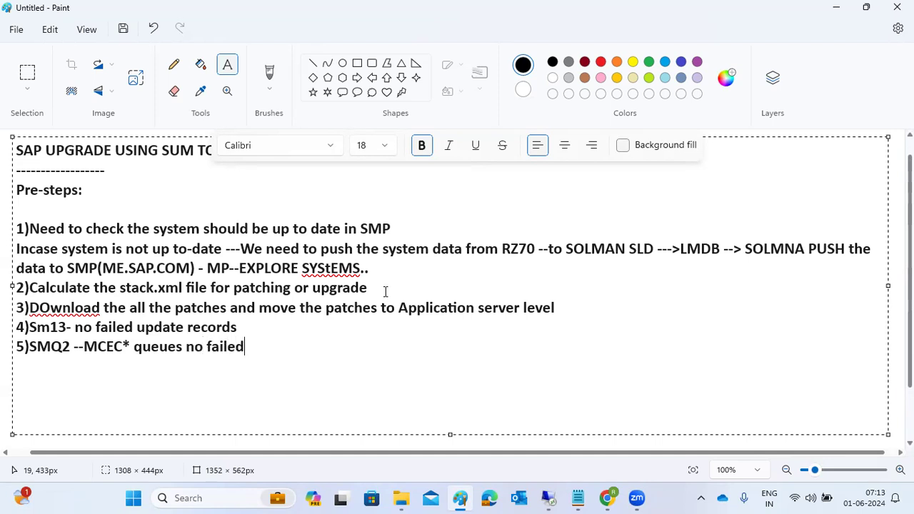
pyautogui.write(' entries')
pyautogui.press('Return')
# Step: Add item 6, reading "SM58- no failed transactional RFC's", and start a new line below it
pyautogui.write('6)')
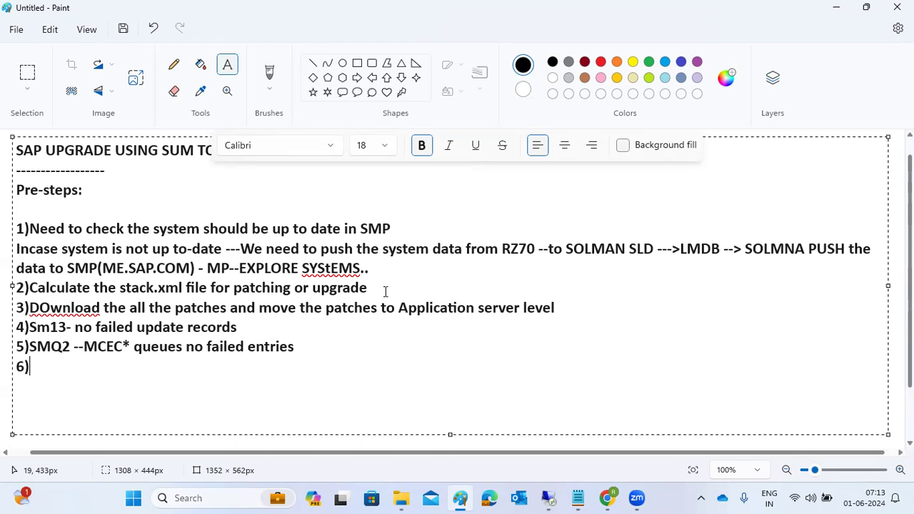
pyautogui.write("SM58- no failed transactional RFC's")
pyautogui.press('Return')
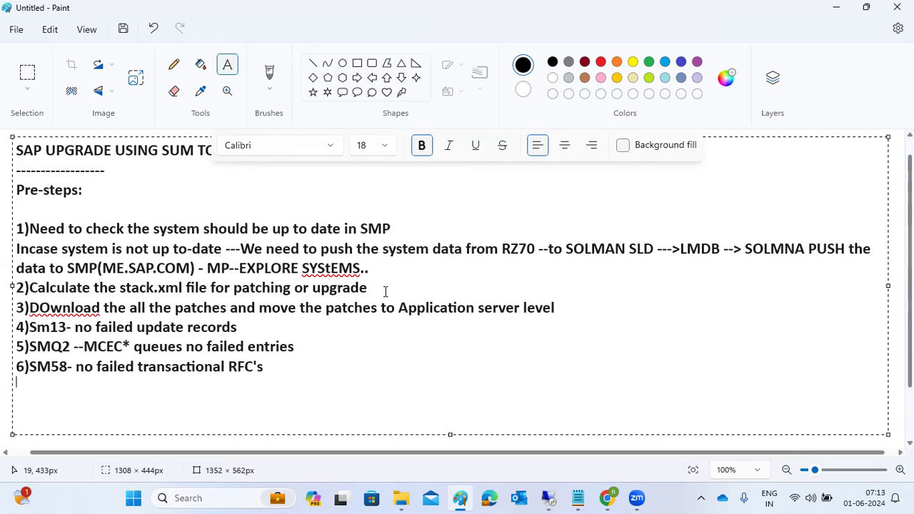
# Step: Add item 7, reading "No open transport requests", and item 8, reading "no active objects in SE80"
pyautogui.write('7')
pyautogui.write(')')
pyautogui.write('No open ')
pyautogui.write('transport re')
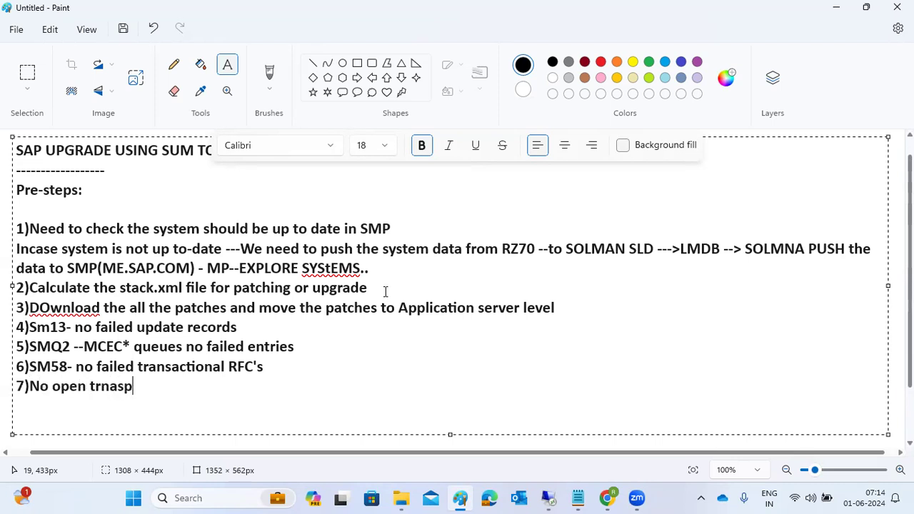
pyautogui.write('quests')
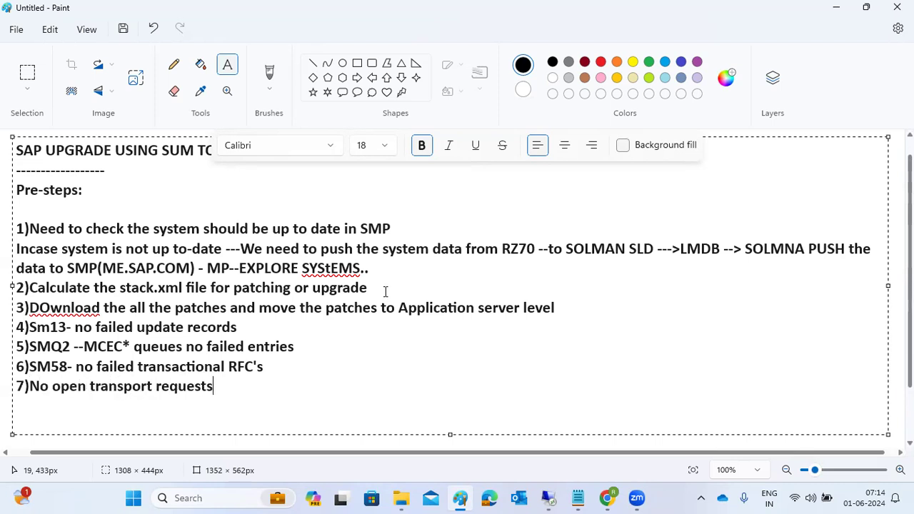
pyautogui.press('Return')
pyautogui.write('8)no active objects in SE80')
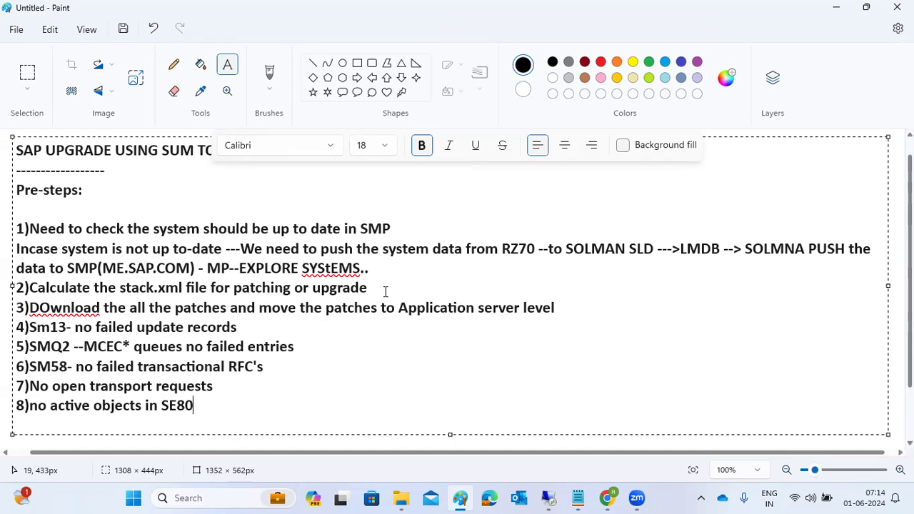
pyautogui.press('Return')
# Step: Add item 9, reading "check the free space at OS level .", and start a new line below it
pyautogui.write('9)')
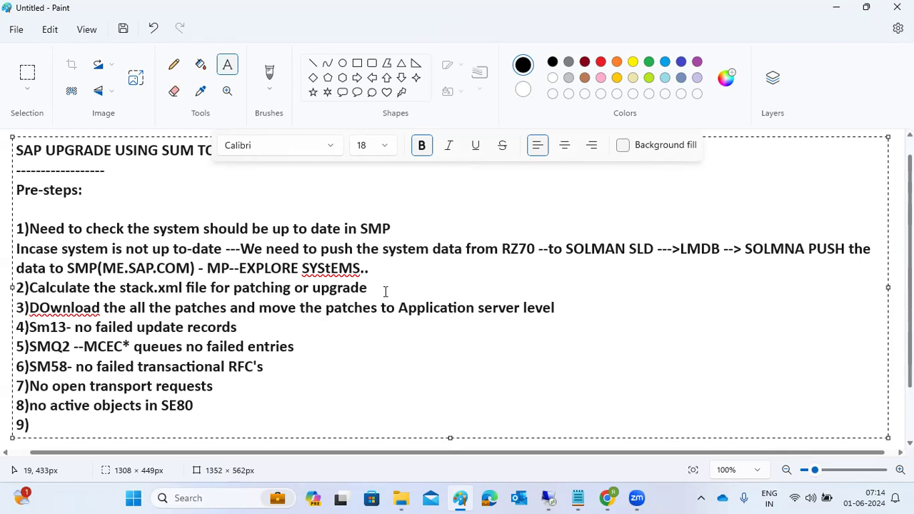
pyautogui.write('check the freee')
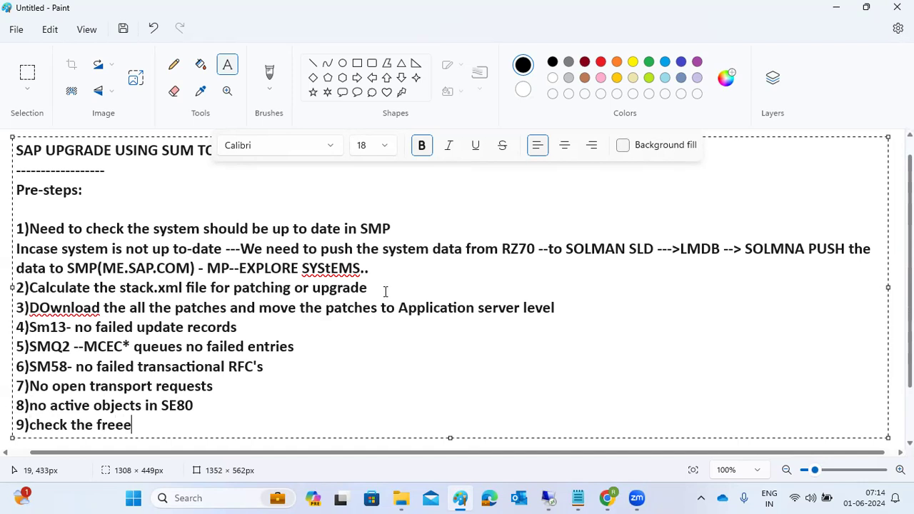
pyautogui.press('BackSpace')
pyautogui.write('space at SAP')
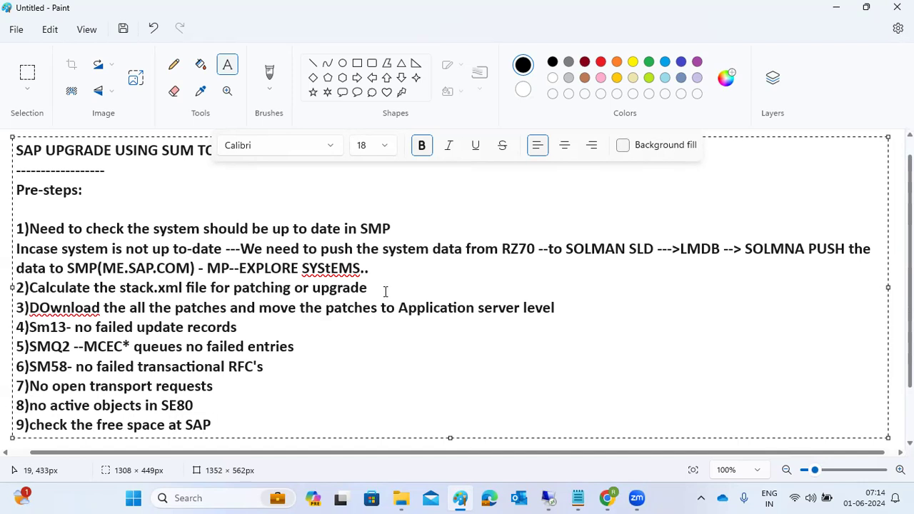
pyautogui.press('BackSpace')
pyautogui.press('BackSpace')
pyautogui.press('BackSpace')
pyautogui.press('BackSpace')
pyautogui.press('BackSpace')
pyautogui.press('BackSpace')
pyautogui.press('BackSpace')
pyautogui.write('at OS level .')
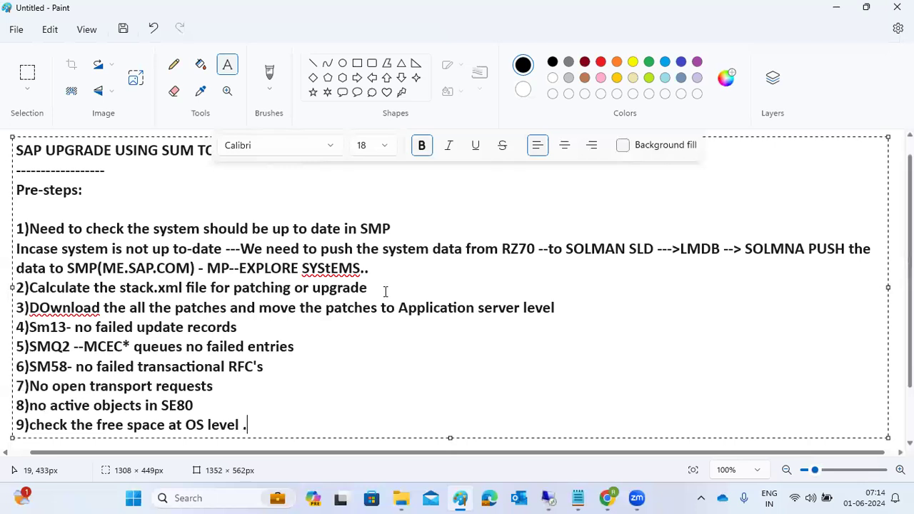
pyautogui.press('Return')
# Step: Add item 10, reading "Extract the latest version of SUM tool."
pyautogui.write('10)')
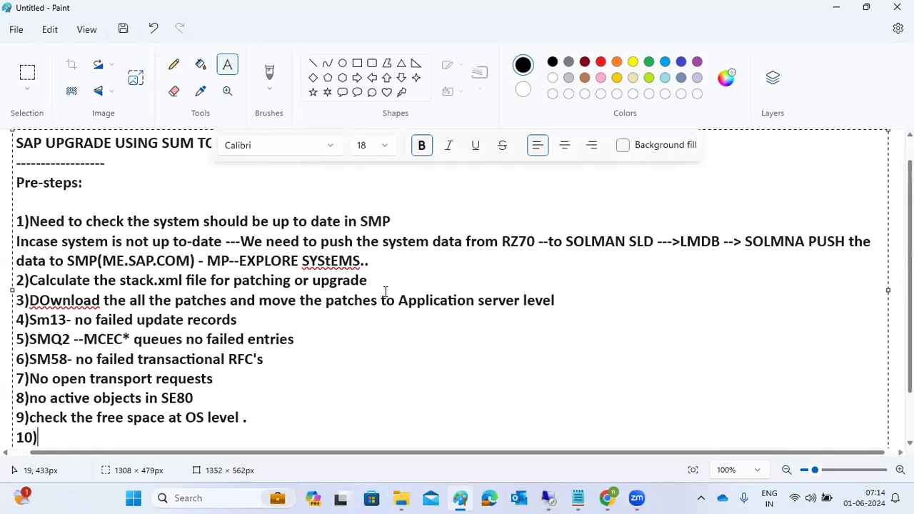
pyautogui.write('Extract the late')
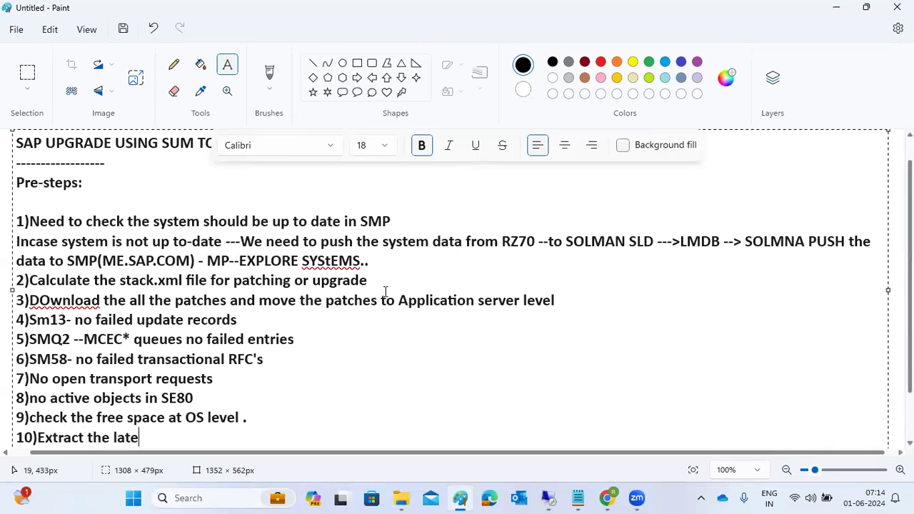
pyautogui.write('st version of SUM tool.')
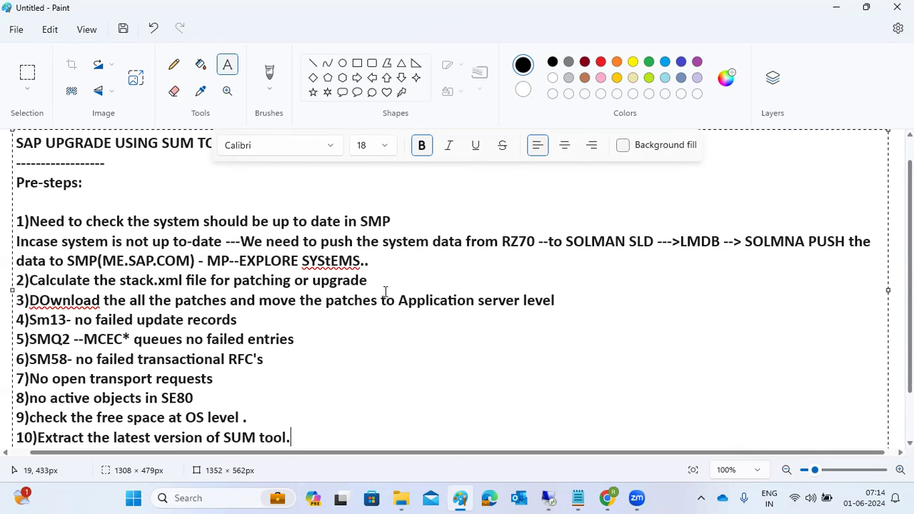
# Step: Correct the flagged spellings to "Systems" in the item 1 note and "Download" in item 3
pyautogui.rightClick(314, 259)
pyautogui.moveTo(402, 312)
pyautogui.click(471, 307)
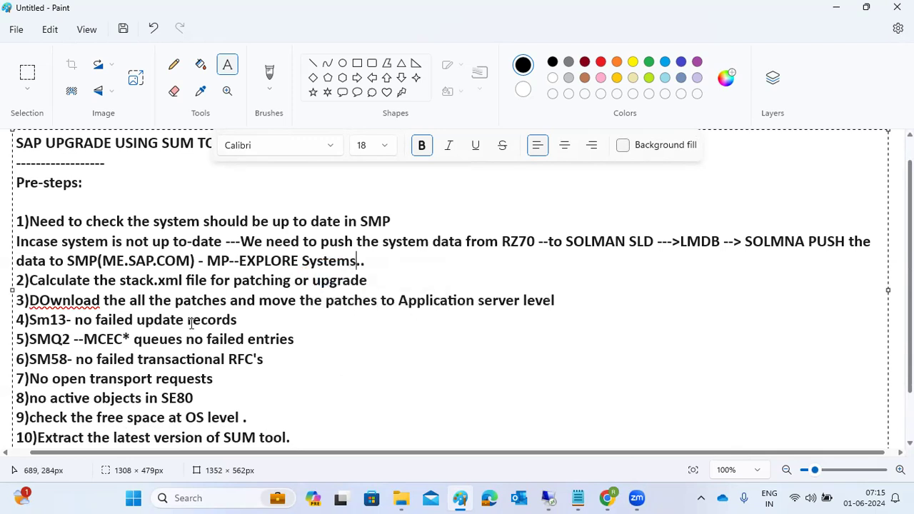
pyautogui.rightClick(91, 300)
pyautogui.moveTo(135, 347)
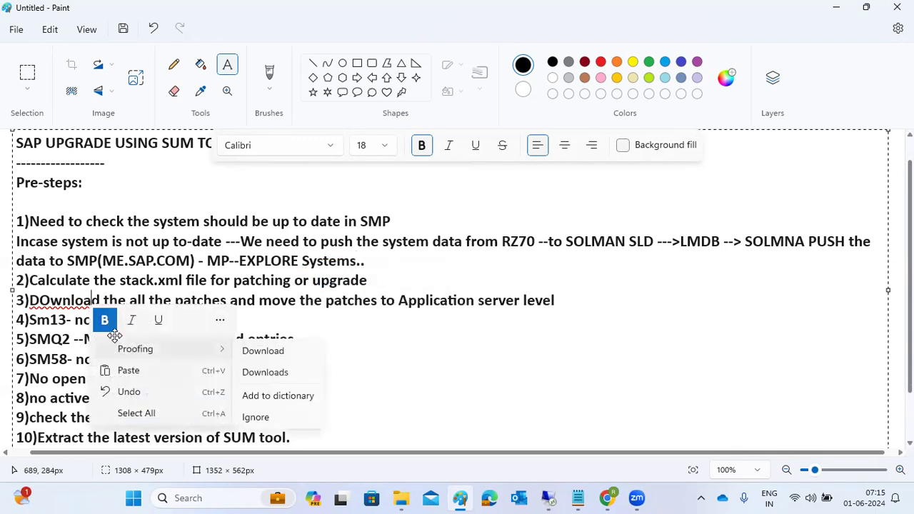
pyautogui.click(264, 350)
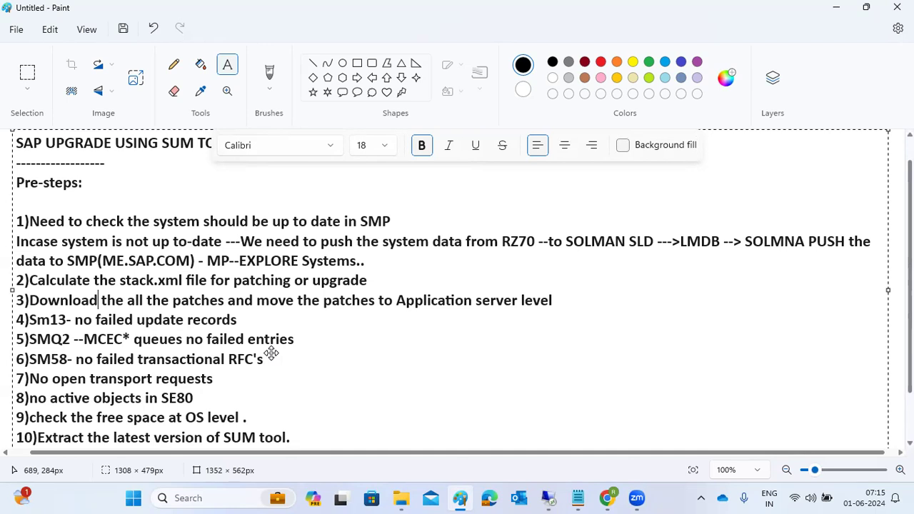
pyautogui.moveTo(551, 491)
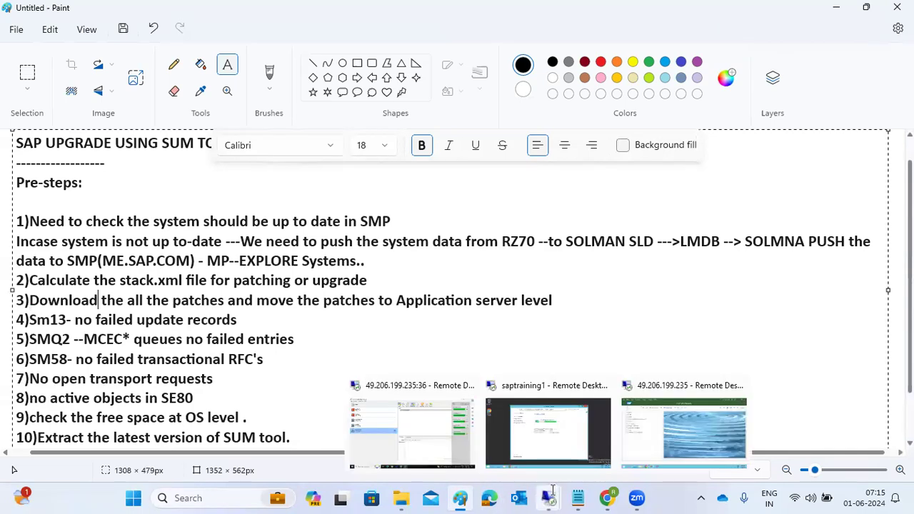
pyautogui.click(575, 430)
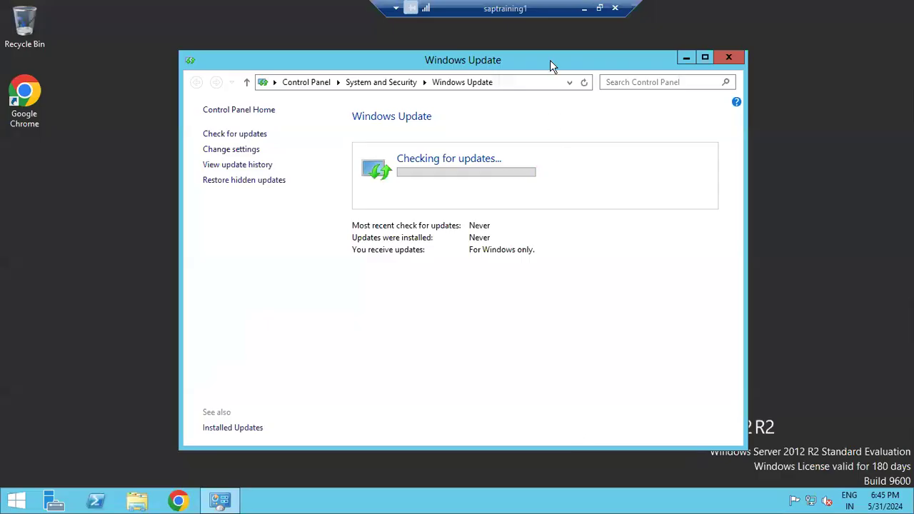
pyautogui.click(584, 8)
# Step: Switch to the remote desktop session with SAP and check all update requests in transaction SM13 with the From date cleared
pyautogui.moveTo(554, 498)
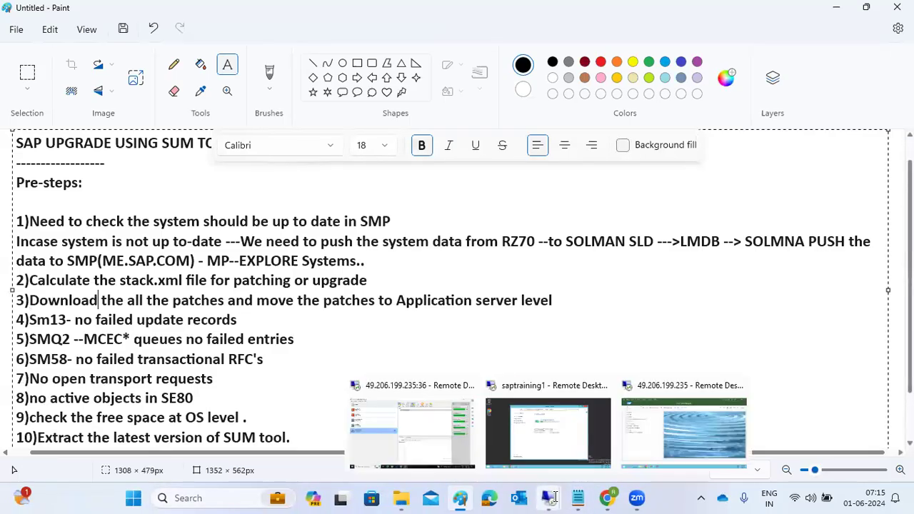
pyautogui.click(678, 424)
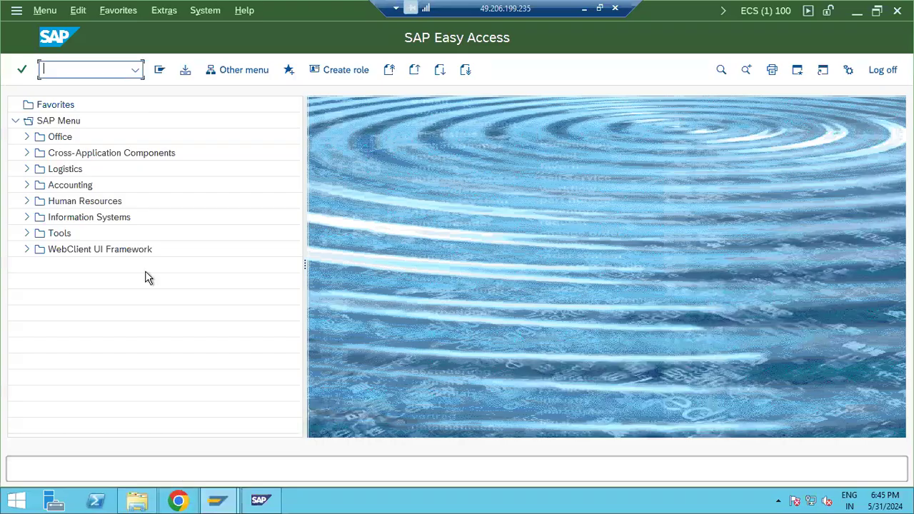
pyautogui.write('sm13')
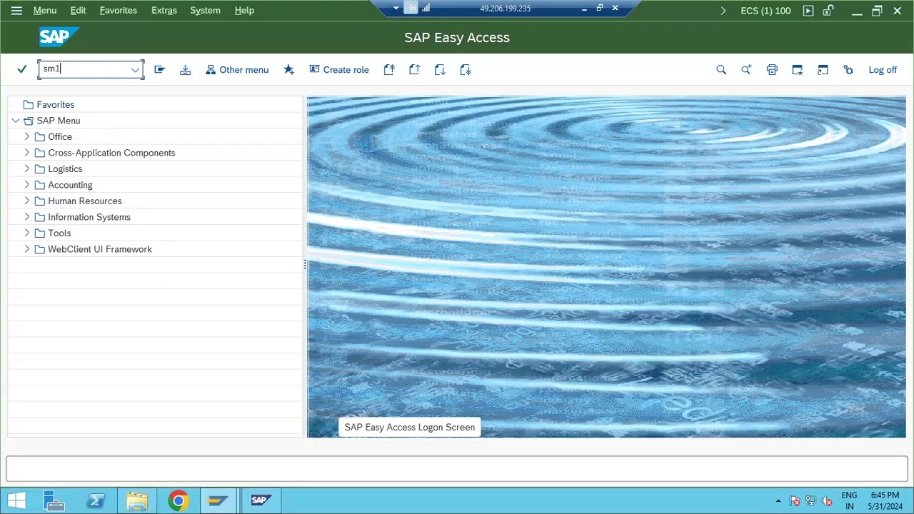
pyautogui.press('Return')
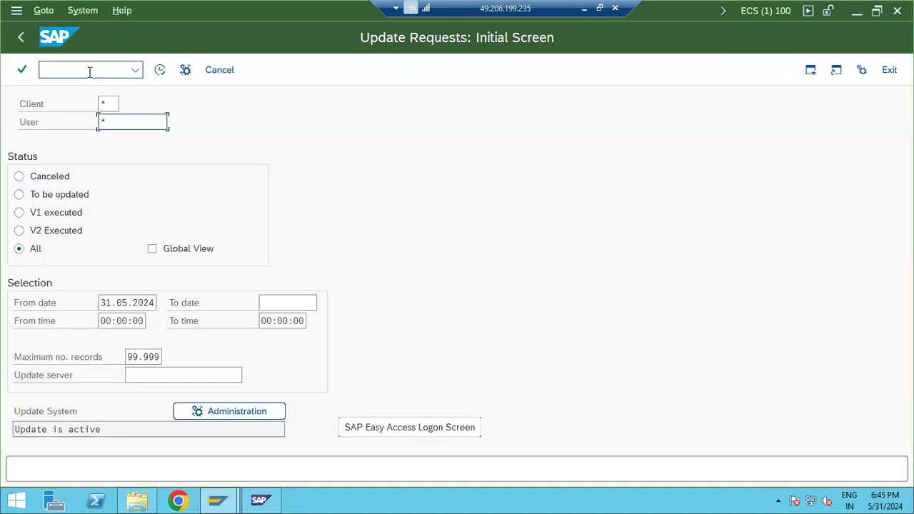
pyautogui.click(122, 302)
pyautogui.hotkey('ctrl', 'a')
pyautogui.press('Delete')
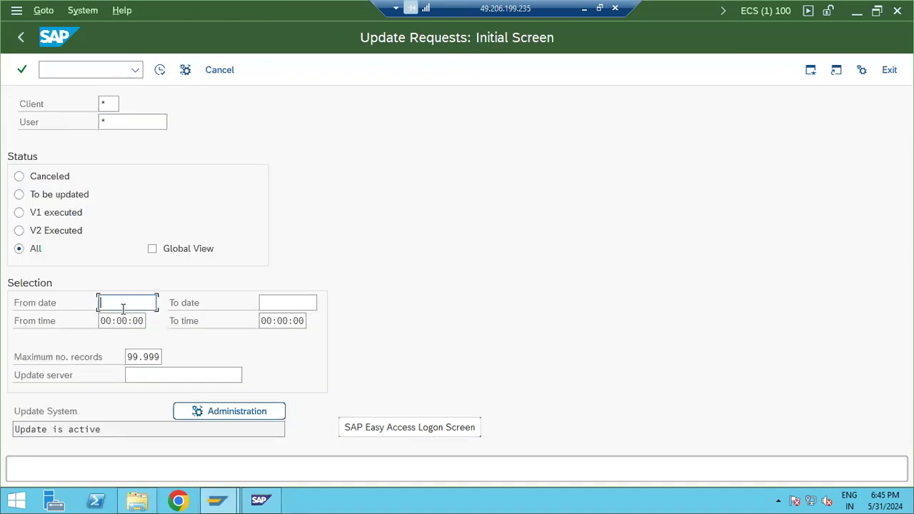
pyautogui.click(162, 74)
pyautogui.click(21, 39)
# Step: Check the inbound queues in the qRFC Monitor (SMQ2) with the client set to *, and return to the start screen
pyautogui.write('/nsm58')
pyautogui.press('Return')
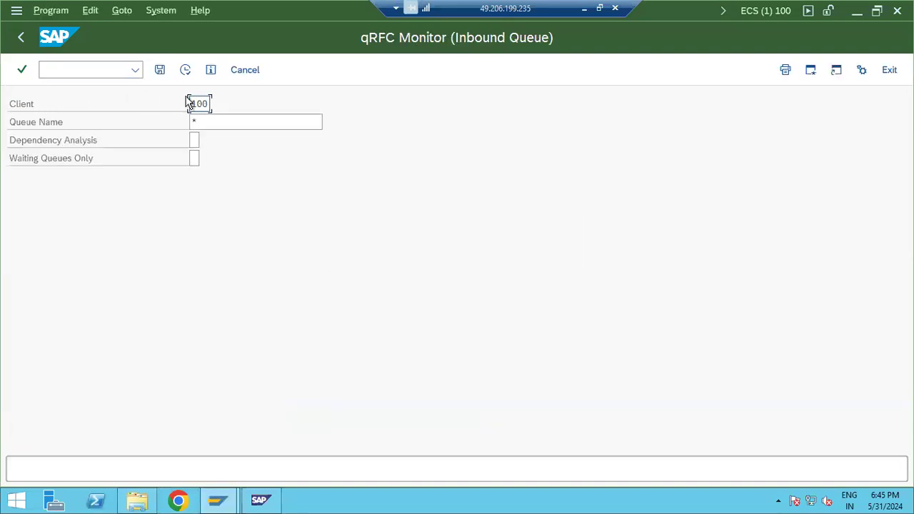
pyautogui.doubleClick(200, 104)
pyautogui.write('*')
pyautogui.click(185, 70)
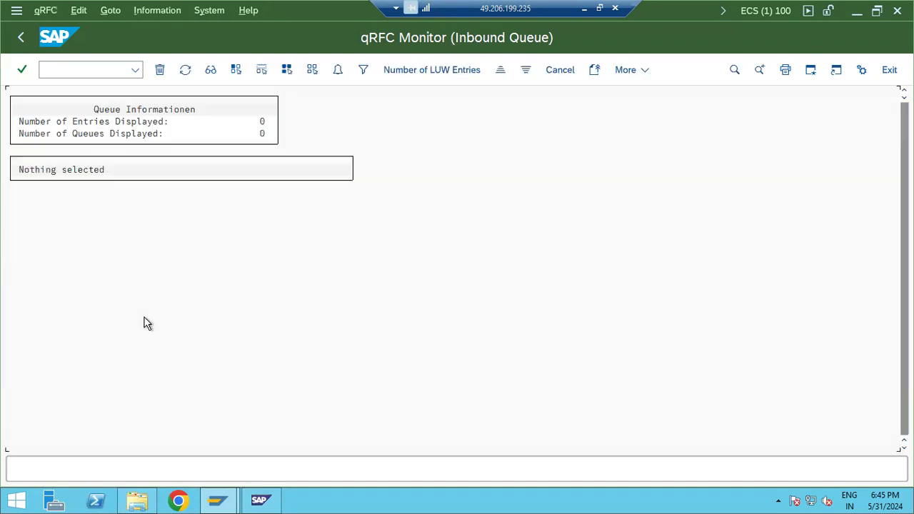
pyautogui.click(20, 37)
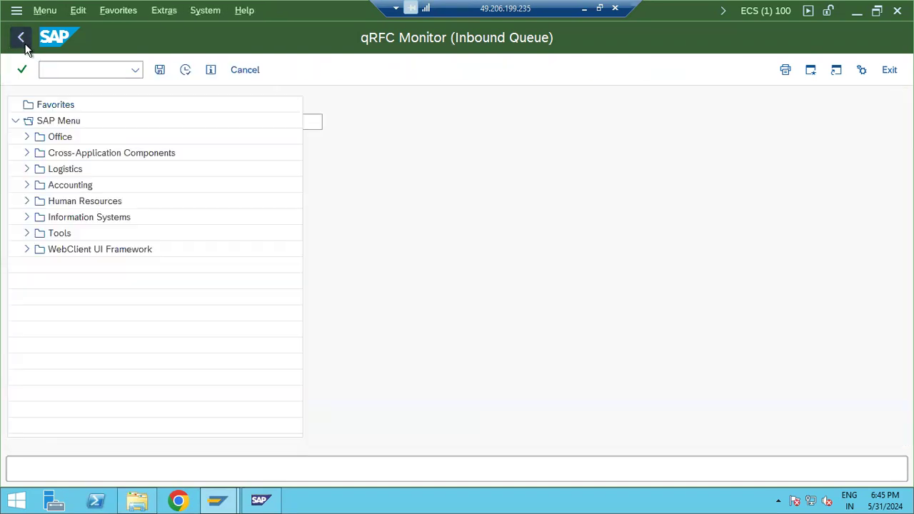
# Step: Open transaction SM58 and clear both dates of the transactional RFC display period
pyautogui.write('sm58')
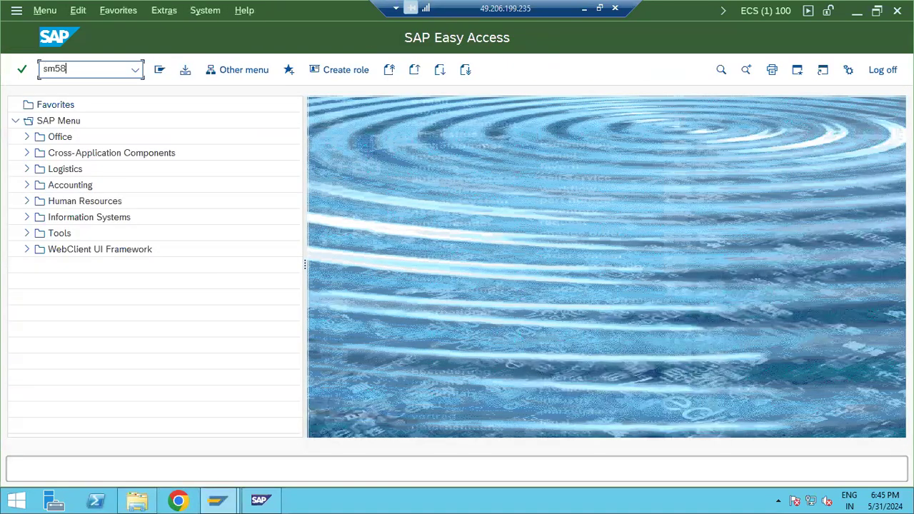
pyautogui.press('Return')
pyautogui.hotkey('shift', 'End')
pyautogui.press('Delete')
pyautogui.press('Tab')
pyautogui.hotkey('shift', 'End')
pyautogui.press('Delete')
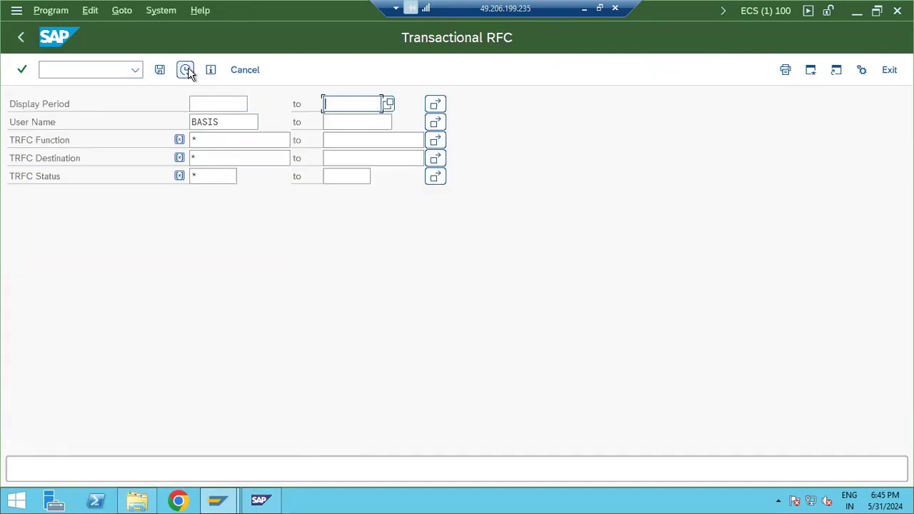
# Step: Clear the user name filter, display the transactional RFC entries, and return to the selection screen
pyautogui.click(204, 122)
pyautogui.doubleClick(203, 122)
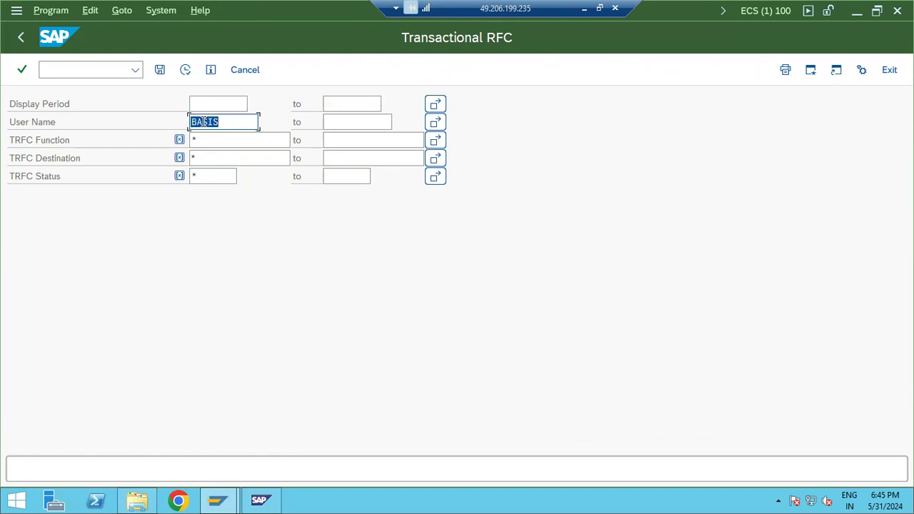
pyautogui.press('Delete')
pyautogui.click(185, 70)
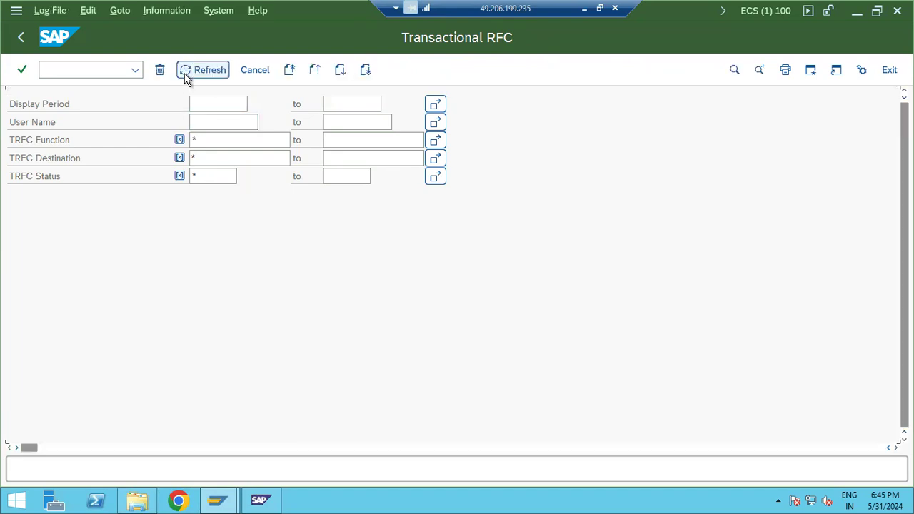
pyautogui.click(26, 38)
# Step: Open the Object Navigator with transaction code /nse80
pyautogui.click(64, 68)
pyautogui.write('/nsm')
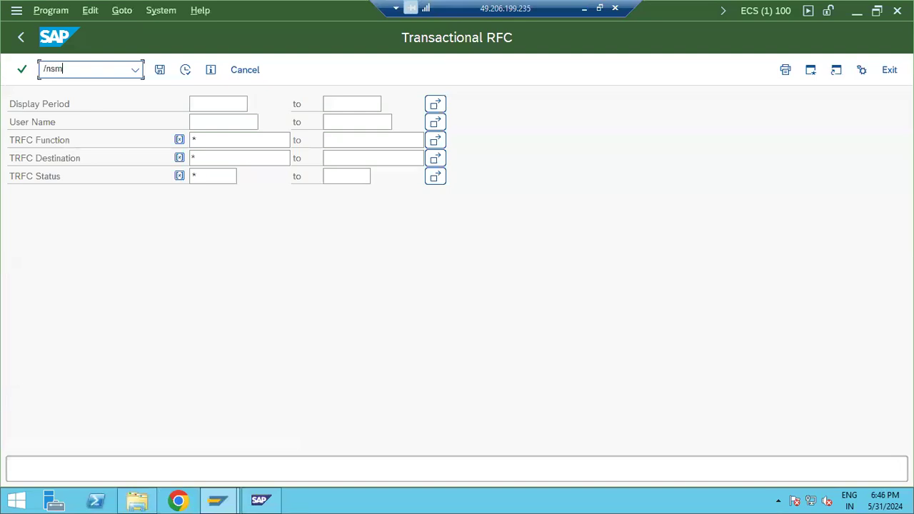
pyautogui.press('BackSpace')
pyautogui.write('e80')
pyautogui.press('Return')
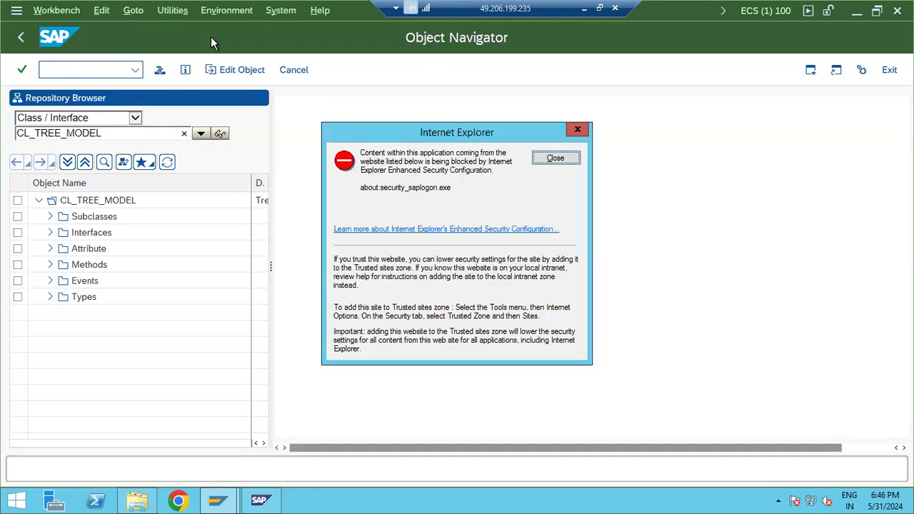
# Step: Dismiss the security notice, display the Inactive Objects for all users (*) in the Repository Browser, and return to the start screen
pyautogui.click(554, 158)
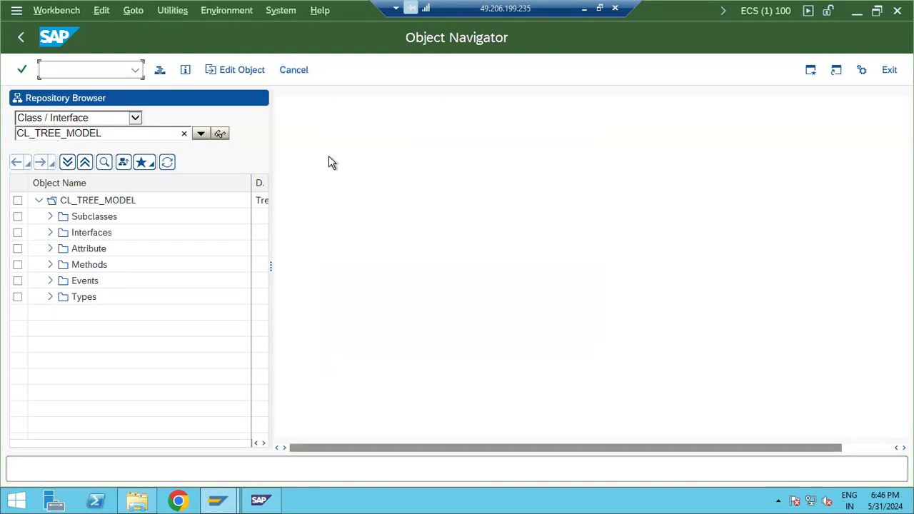
pyautogui.click(135, 118)
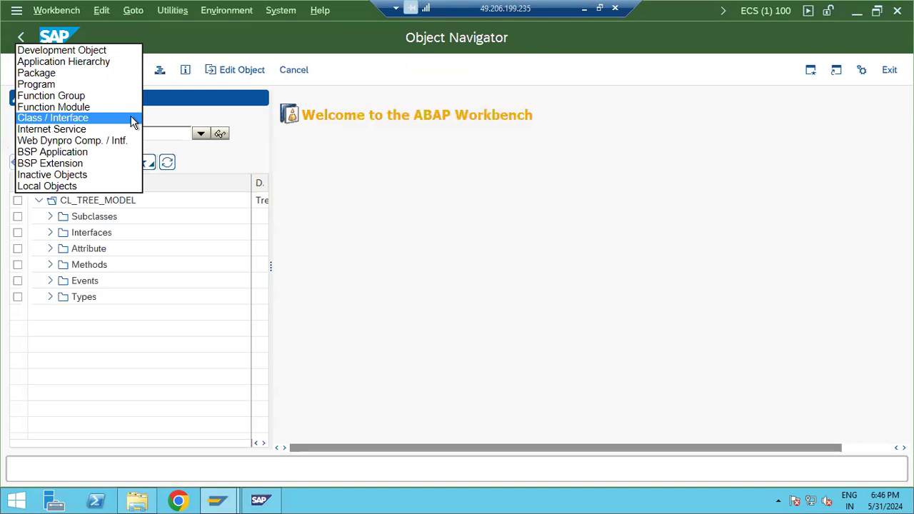
pyautogui.click(44, 175)
pyautogui.click(183, 135)
pyautogui.write('*')
pyautogui.click(195, 134)
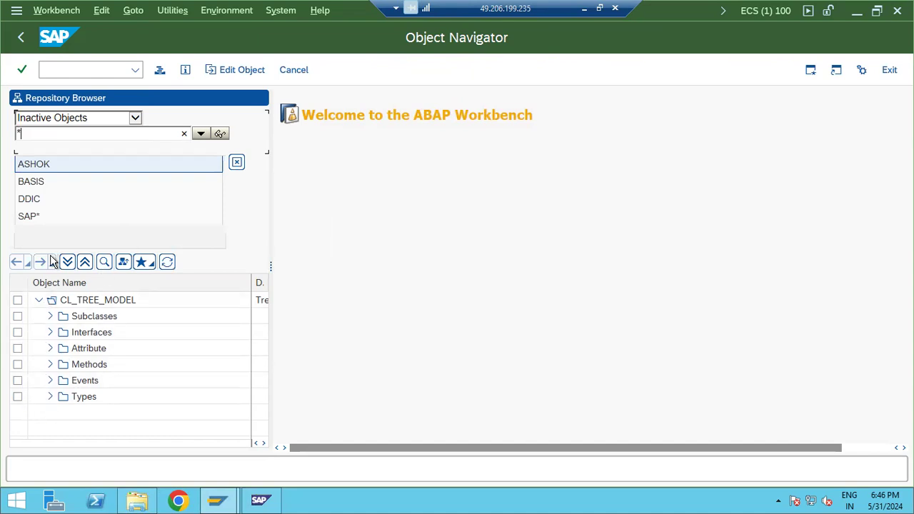
pyautogui.click(220, 134)
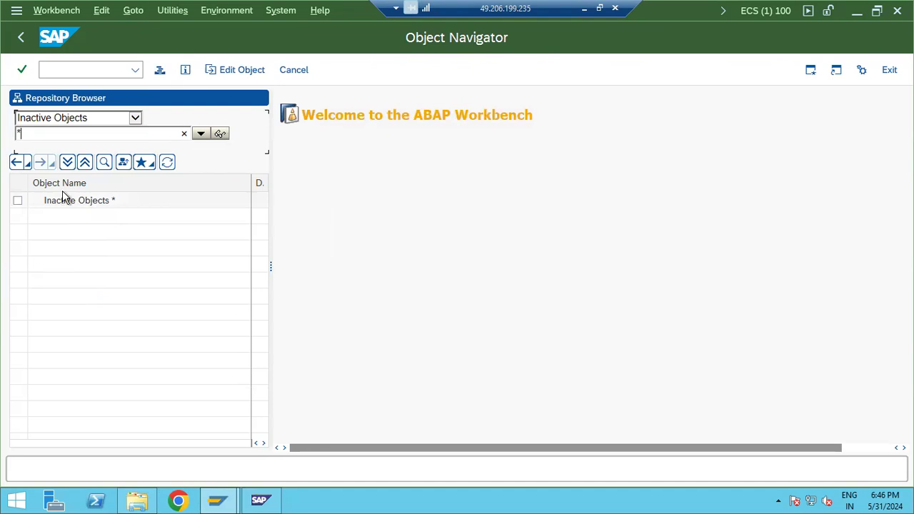
pyautogui.click(22, 40)
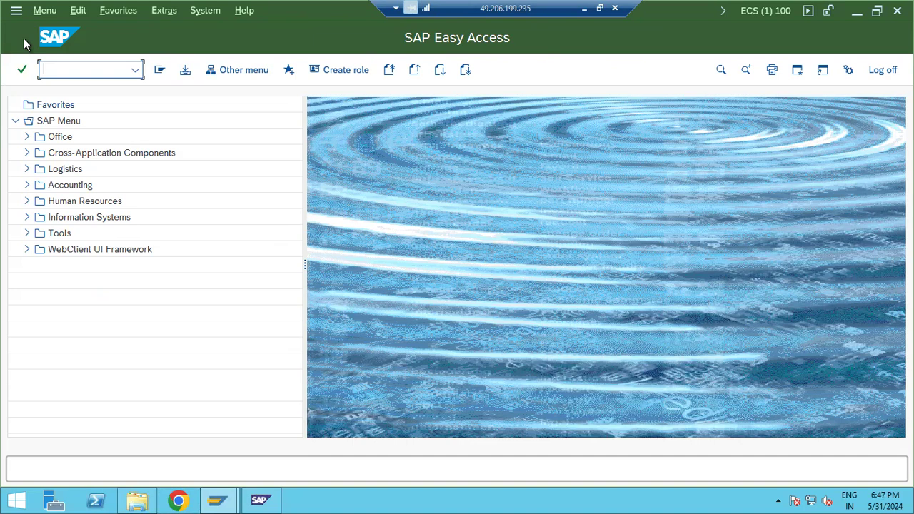
# Step: Switch to File Explorer to check the drives' free space, and try to open the patches folder on SAP (F:)
pyautogui.click(136, 499)
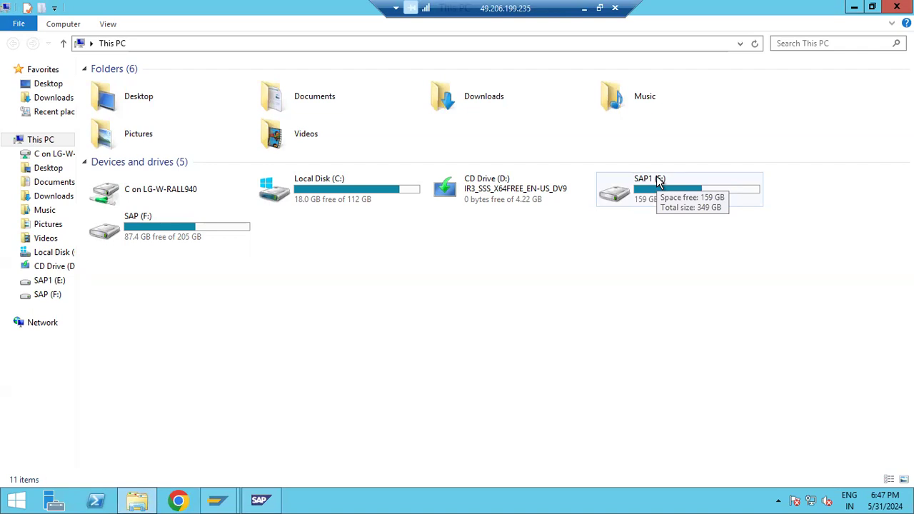
pyautogui.doubleClick(156, 239)
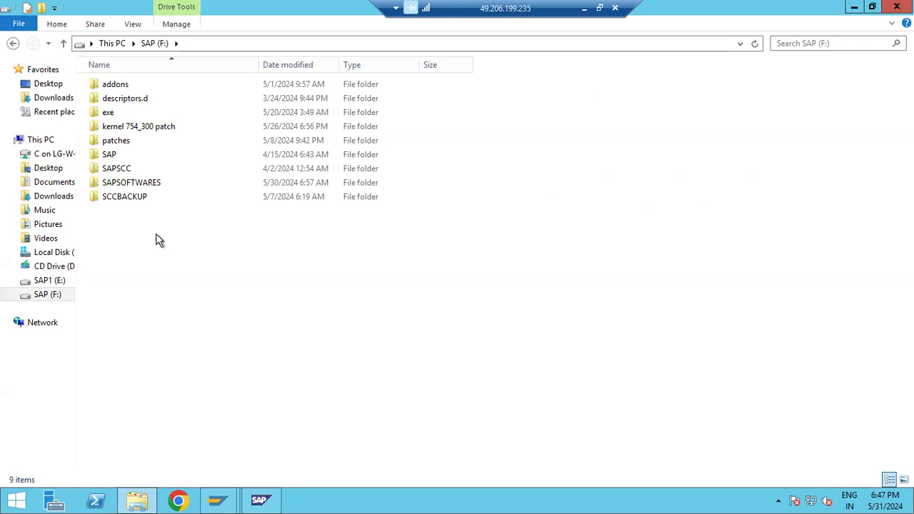
pyautogui.doubleClick(113, 140)
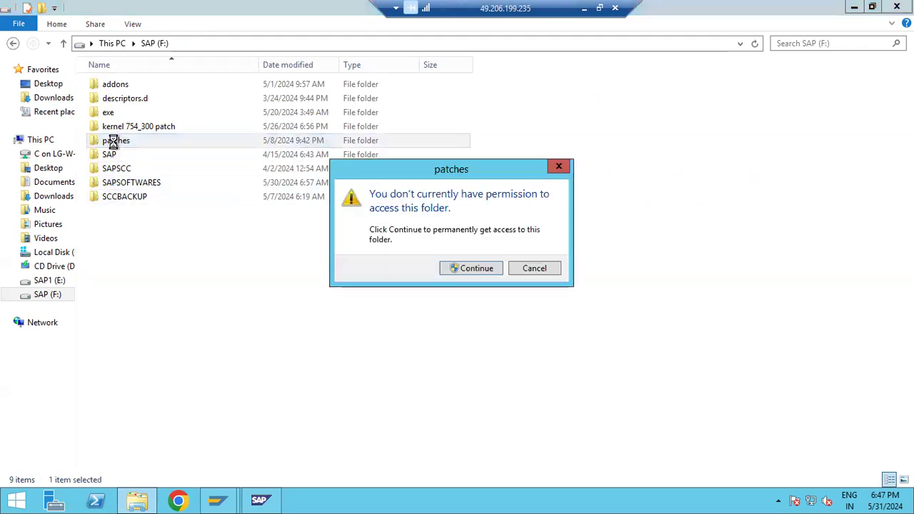
pyautogui.click(528, 270)
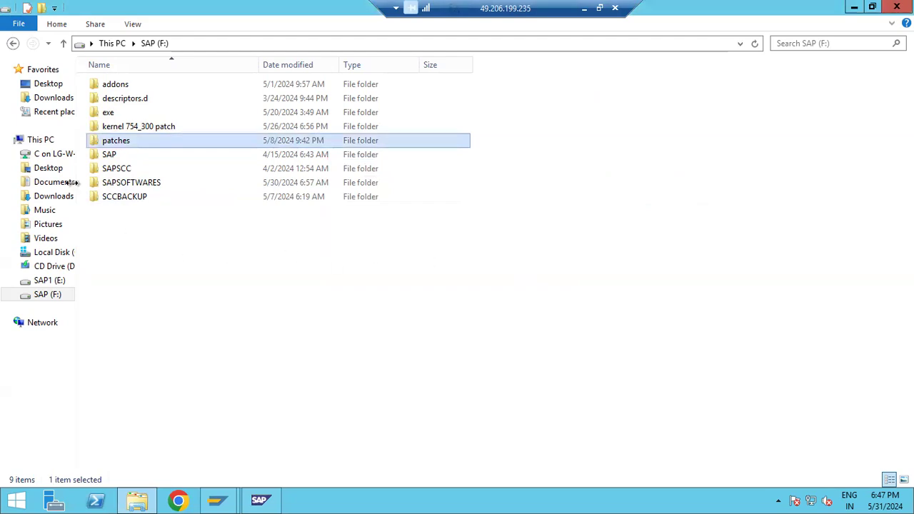
# Step: View the contents of the SAP1 (E:) drive and close File Explorer
pyautogui.click(40, 142)
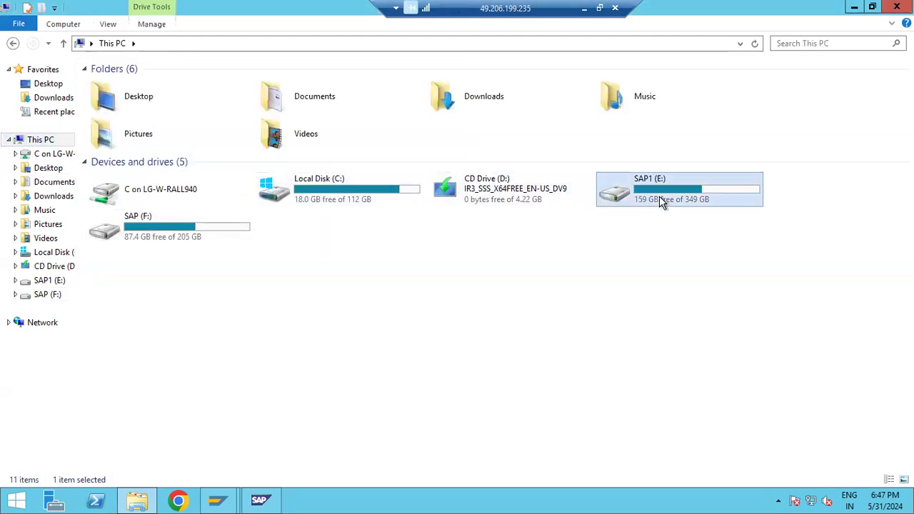
pyautogui.doubleClick(659, 197)
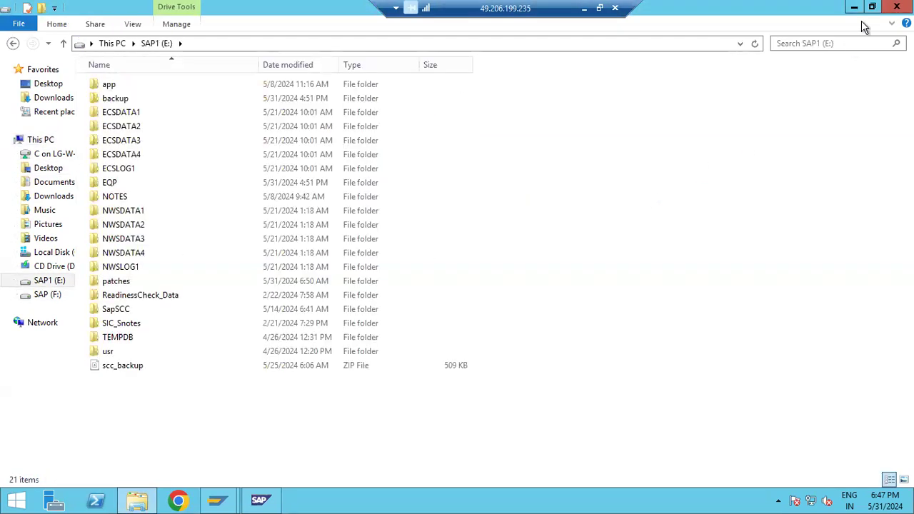
pyautogui.click(897, 7)
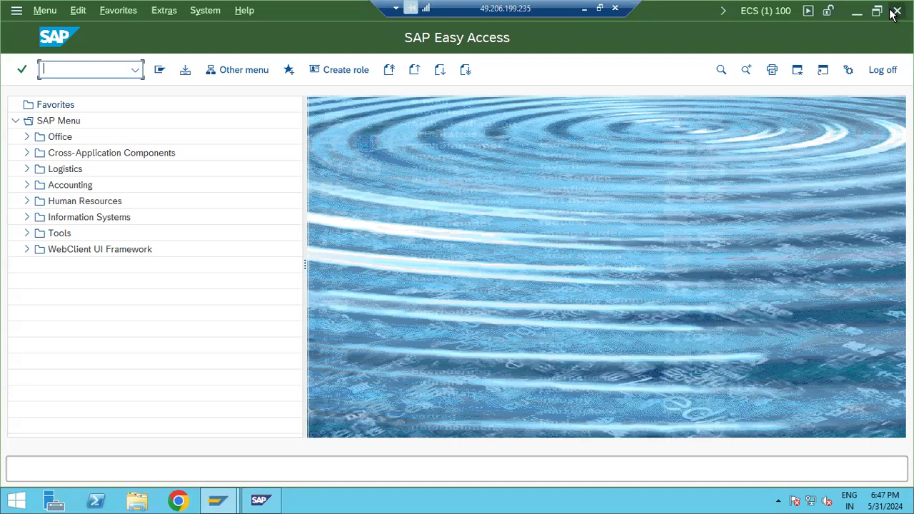
# Step: Switch to Paint, highlight the first pre-steps of the list for review, and commit the text box to the canvas
pyautogui.click(582, 11)
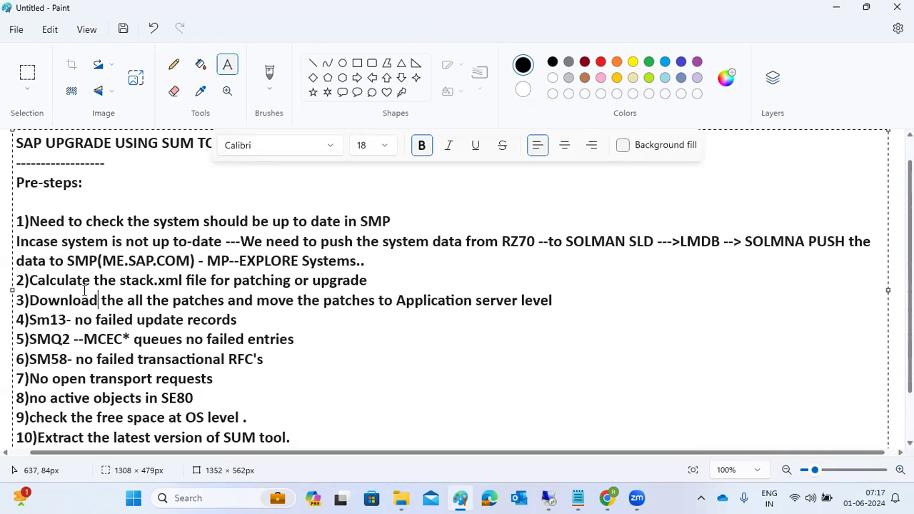
pyautogui.moveTo(81, 300); pyautogui.dragTo(144, 300)
pyautogui.moveTo(556, 300); pyautogui.dragTo(16, 222)
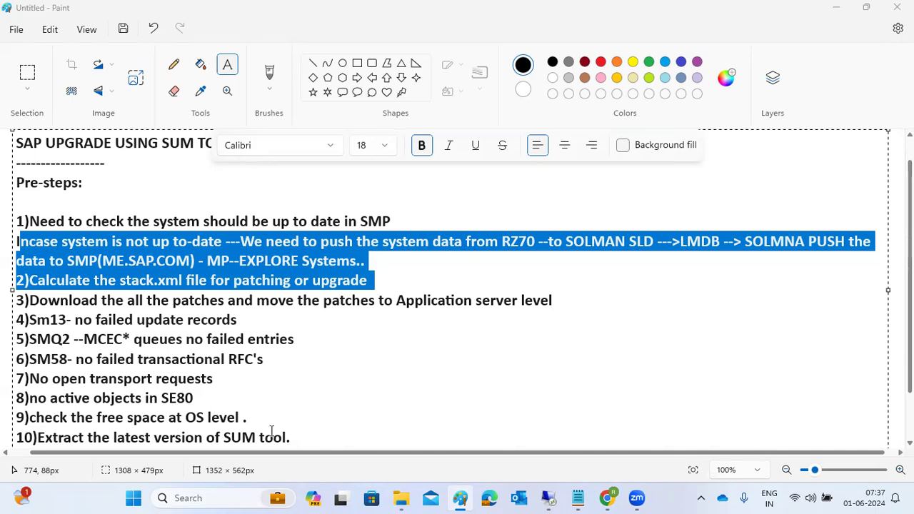
pyautogui.click(321, 444)
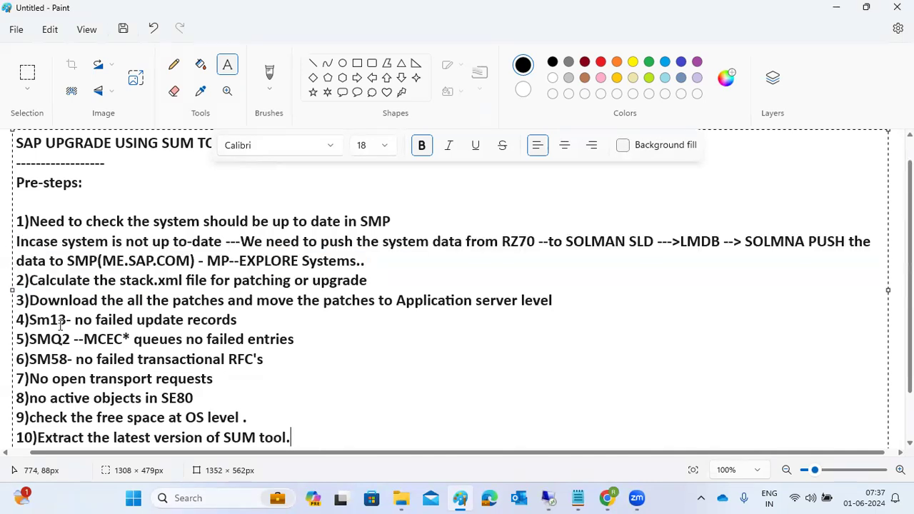
pyautogui.click(5, 189)
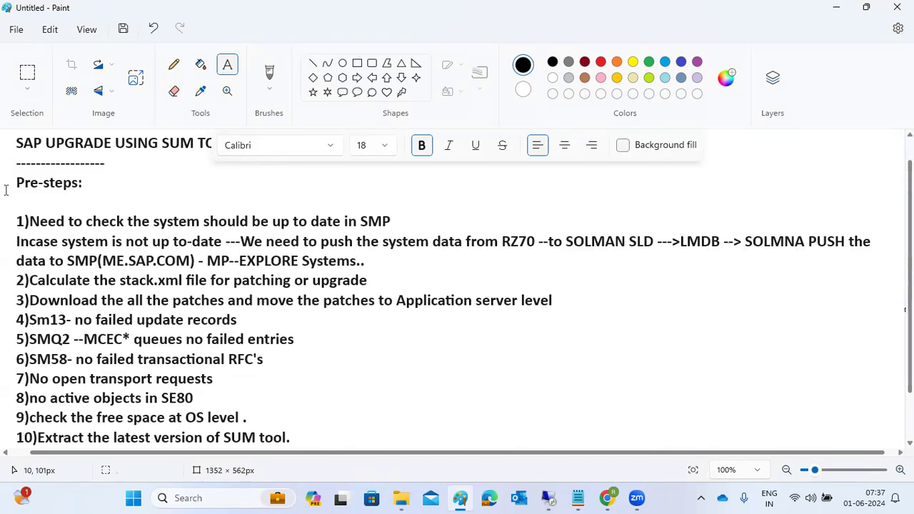